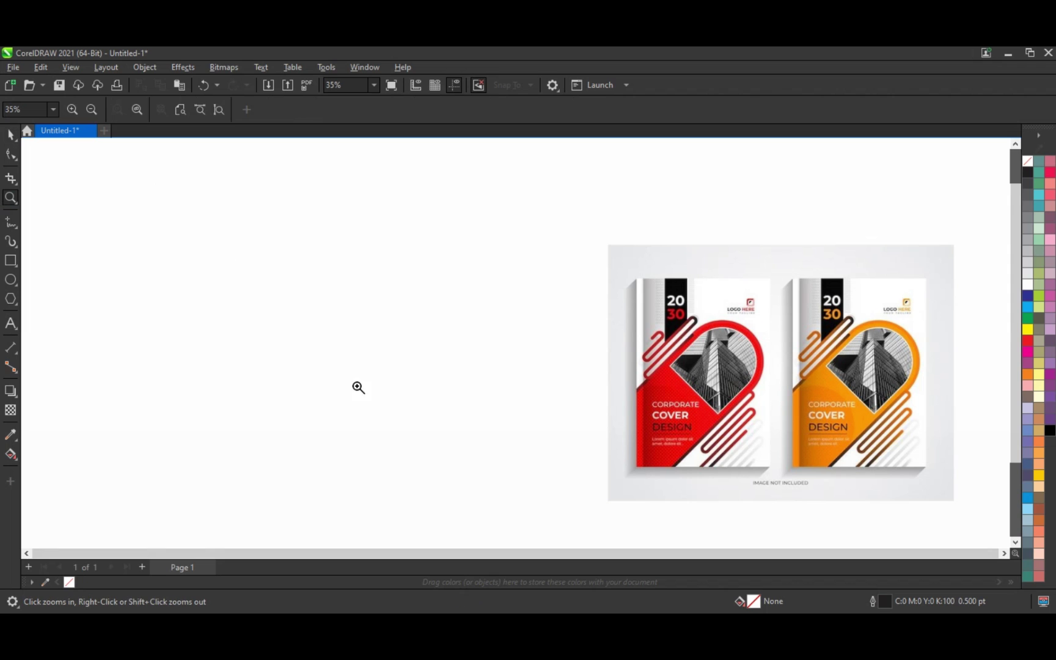
- Draw a tall upright rectangle about 5.07 by 11.23 inches in the empty area beside the reference covers
{"action": "left_click_drag", "start_coordinate": [785, 514], "coordinate": [807, 516]}
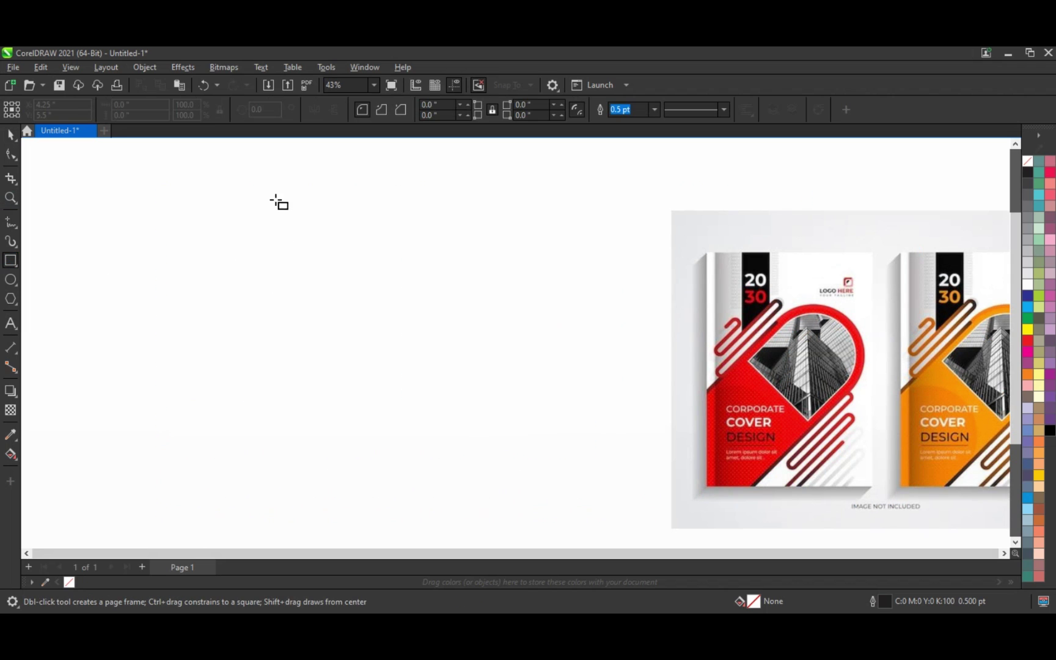
{"action": "left_click_drag", "start_coordinate": [275, 199], "coordinate": [414, 504]}
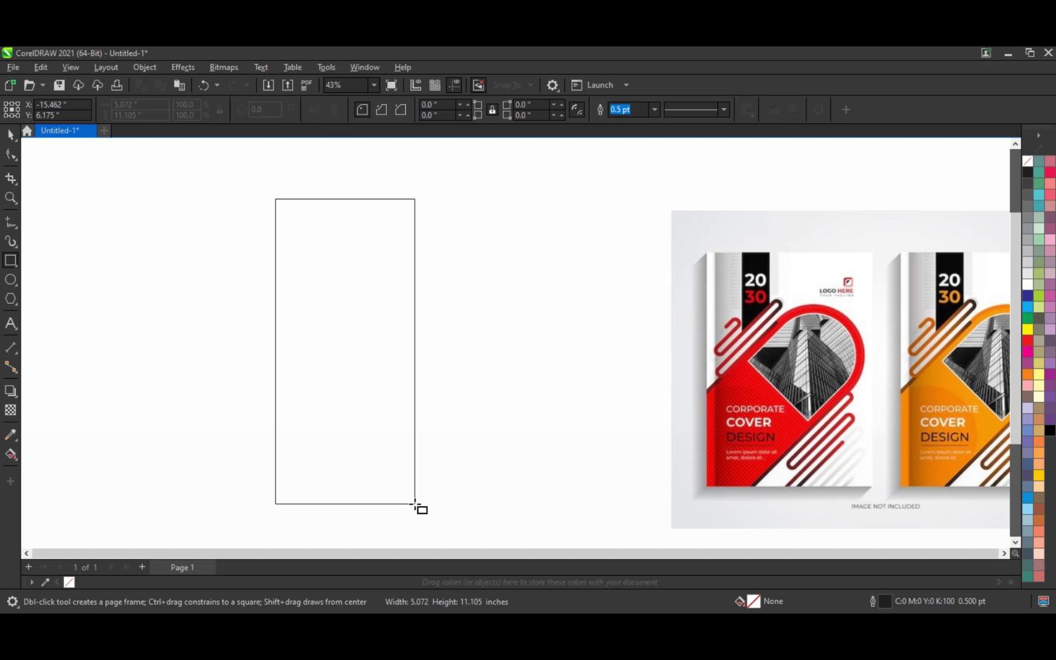
{"action": "left_click_drag", "start_coordinate": [415, 504], "coordinate": [415, 506]}
- Round only the two upper corners of the tall rectangle to 2.536 inches, forming a full arch
{"action": "left_click", "coordinate": [11, 154]}
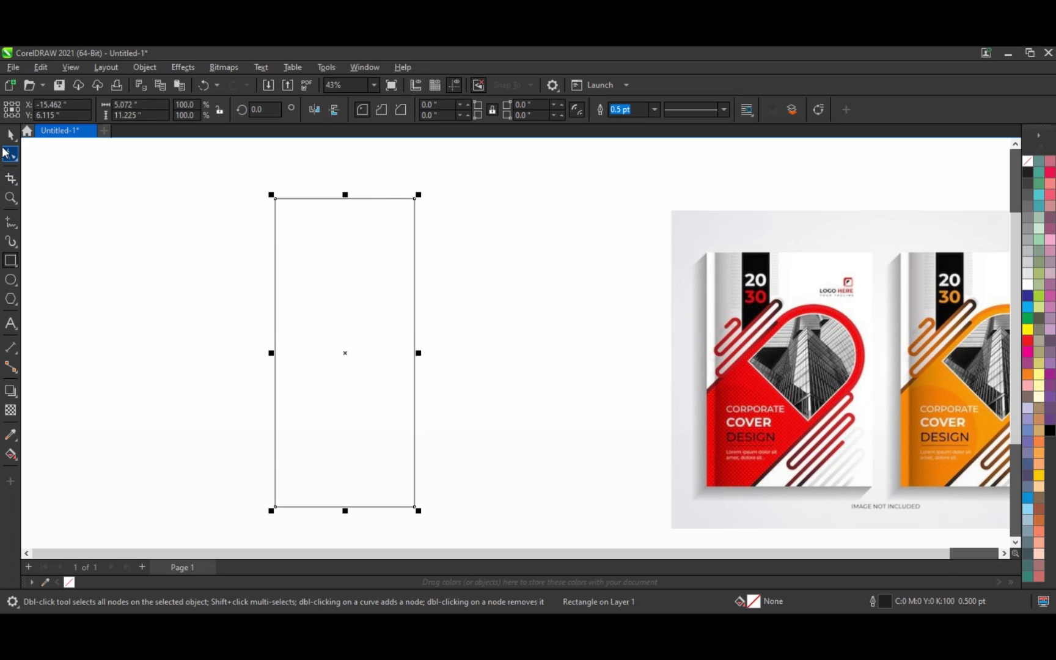
{"action": "left_click_drag", "start_coordinate": [274, 199], "coordinate": [241, 340]}
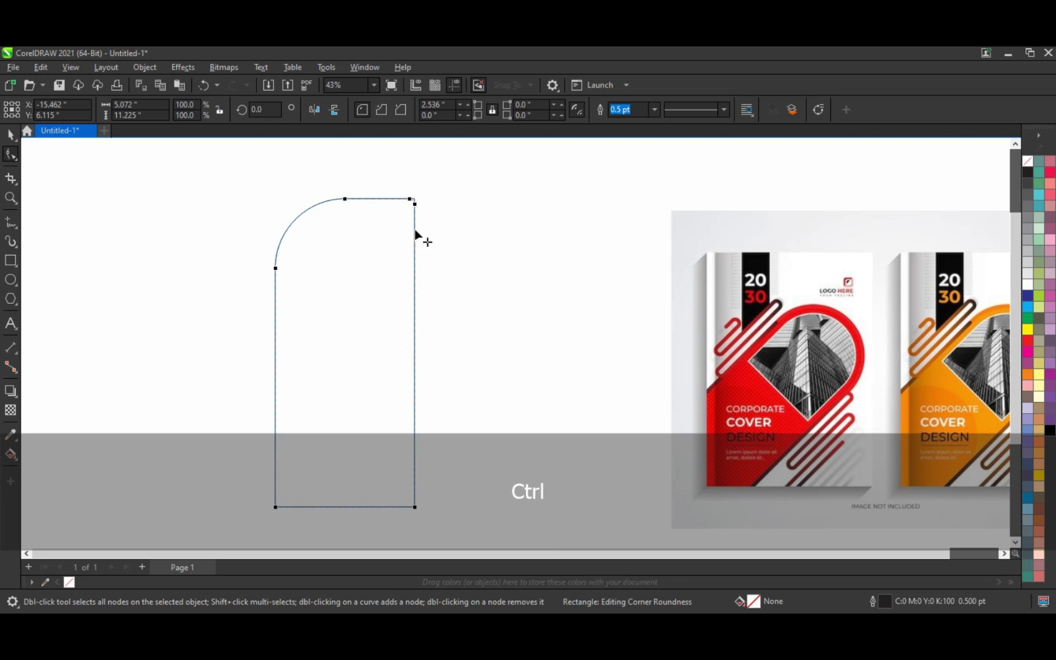
{"action": "left_click_drag", "start_coordinate": [401, 352], "coordinate": [385, 324]}
{"action": "left_click", "coordinate": [10, 135]}
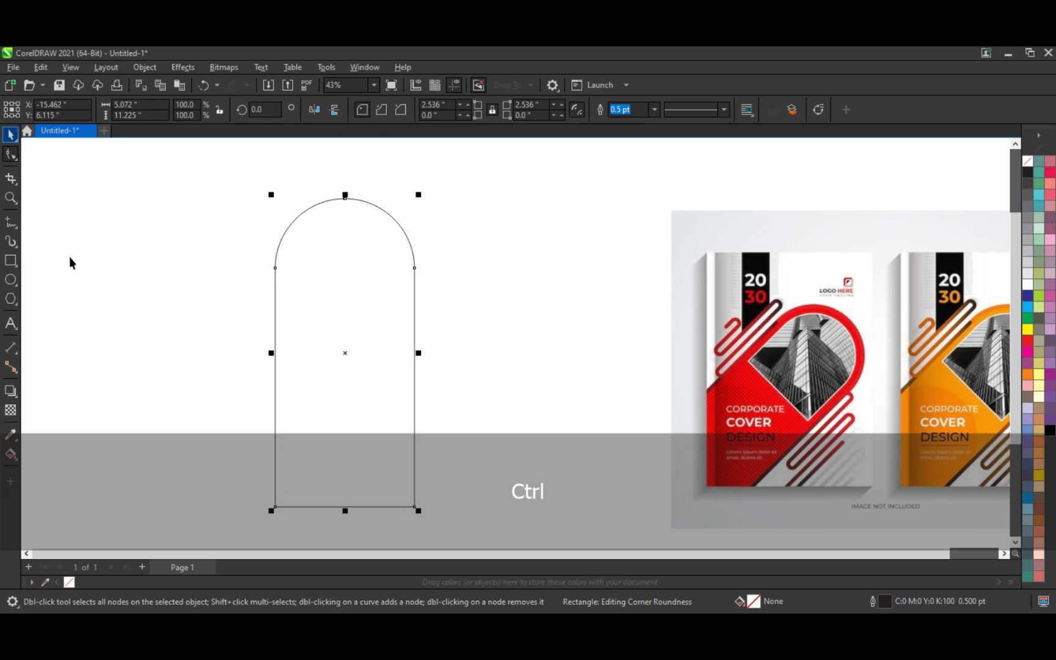
{"action": "left_click", "coordinate": [95, 318]}
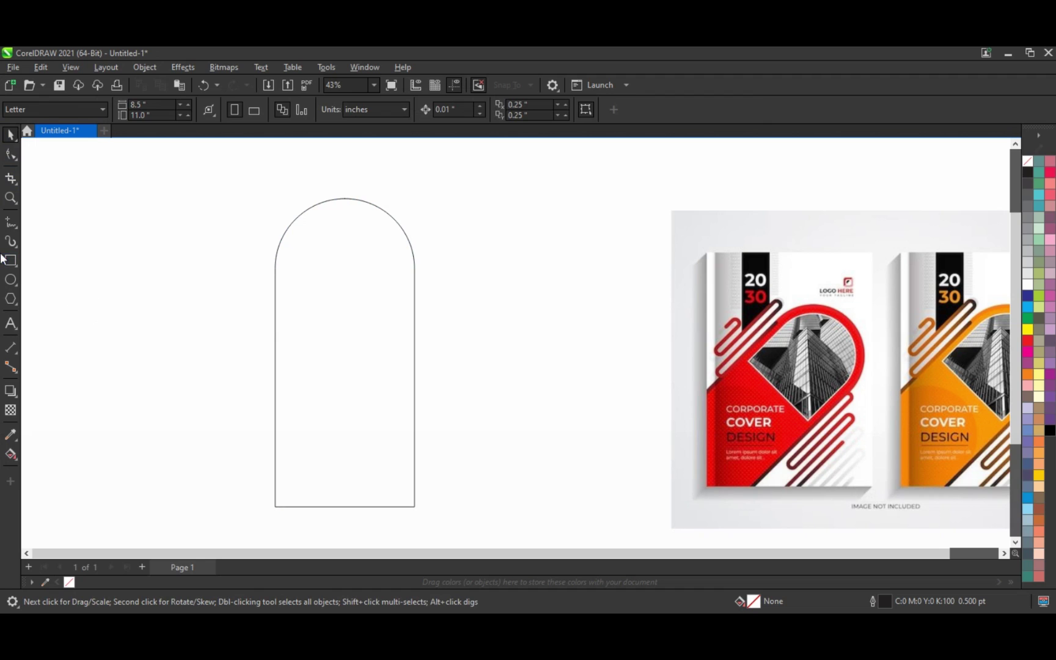
- Draw a narrow rectangle about 0.58 by 5.24 inches beside the arch and fully round all its corners to 0.288 inch
{"action": "left_click", "coordinate": [7, 261]}
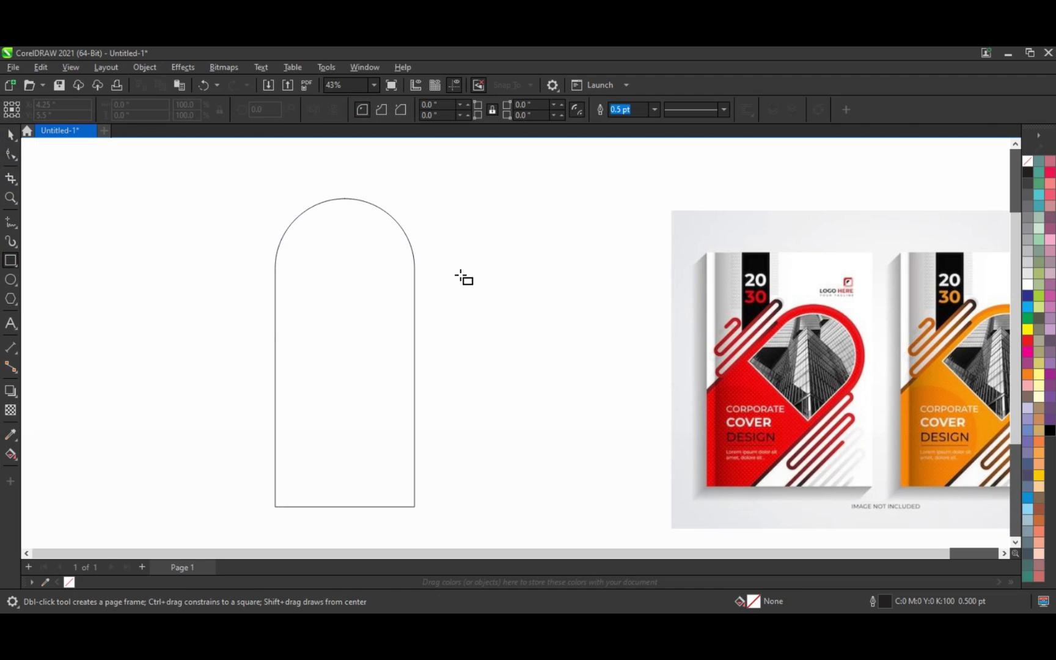
{"action": "left_click_drag", "start_coordinate": [458, 267], "coordinate": [528, 430]}
{"action": "left_click", "coordinate": [10, 198]}
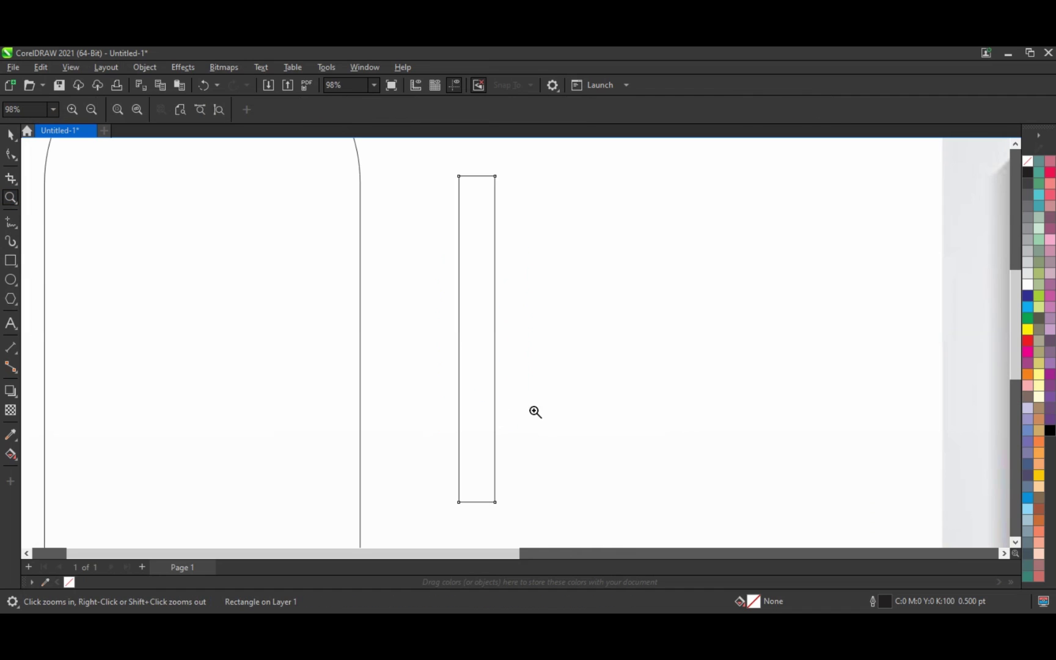
{"action": "left_click", "coordinate": [10, 157]}
{"action": "left_click_drag", "start_coordinate": [459, 177], "coordinate": [451, 219]}
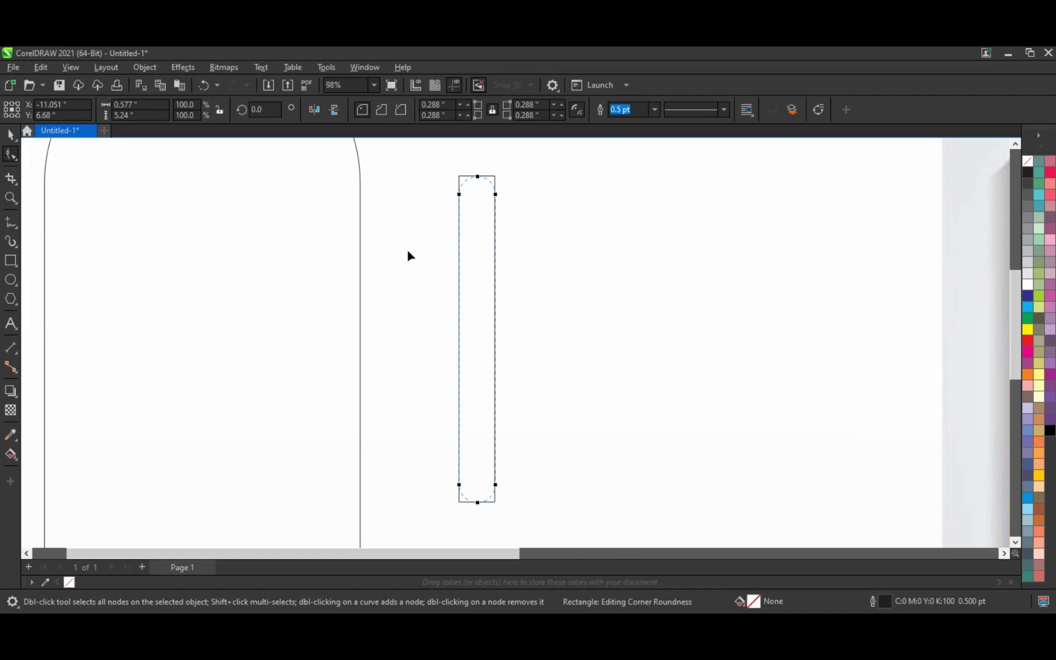
{"action": "left_click_drag", "start_coordinate": [409, 255], "coordinate": [409, 255]}
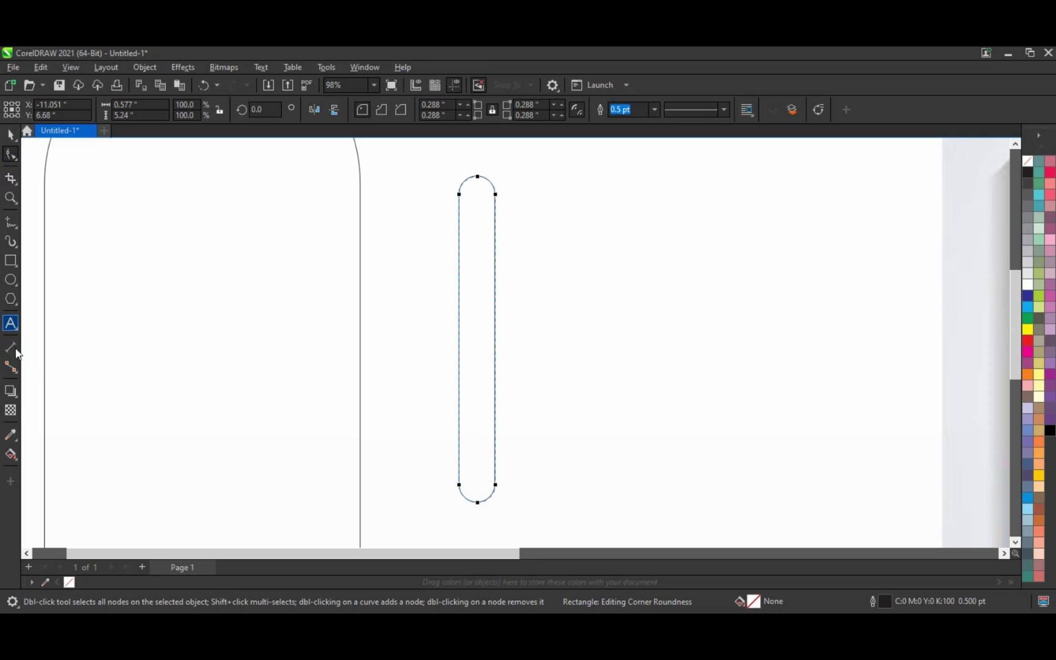
- Add a one-step inner contour with a 0.12 inch offset to the narrow rounded bar
{"action": "left_click", "coordinate": [19, 401]}
{"action": "left_click", "coordinate": [39, 407]}
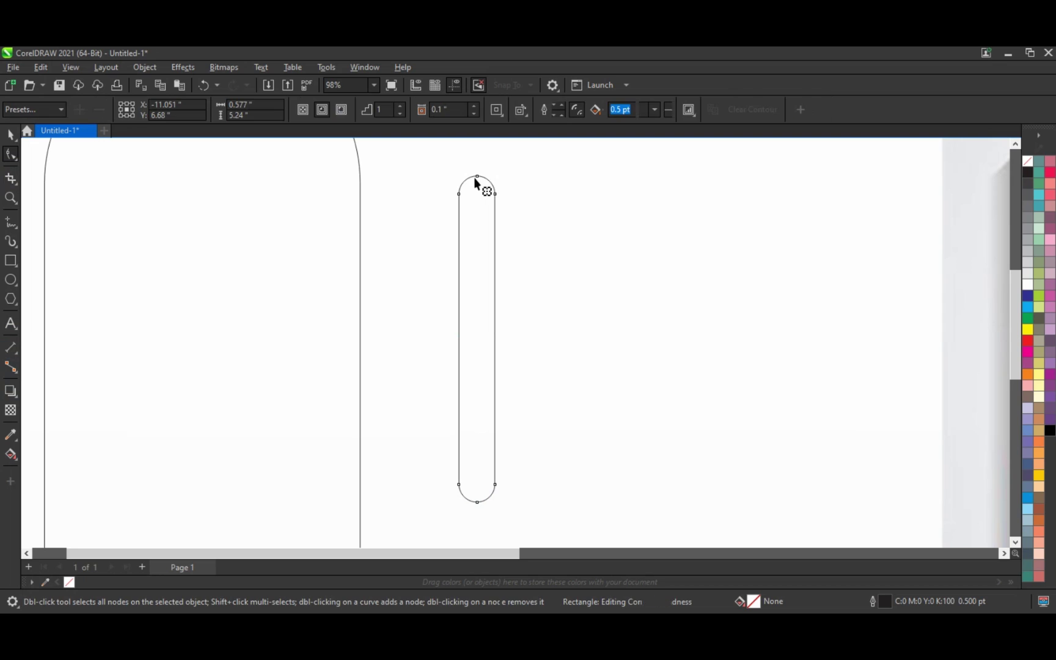
{"action": "left_click_drag", "start_coordinate": [476, 177], "coordinate": [478, 187]}
{"action": "left_click", "coordinate": [10, 134]}
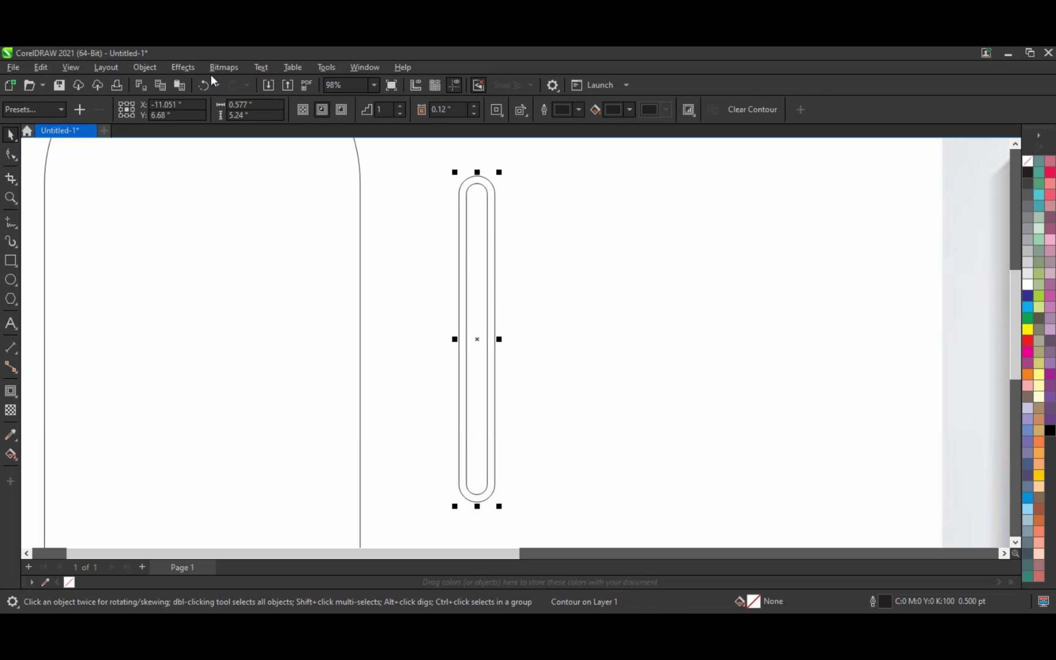
- Break the bar's contour apart and combine the inner and outer outlines into one curve
{"action": "left_click", "coordinate": [146, 66]}
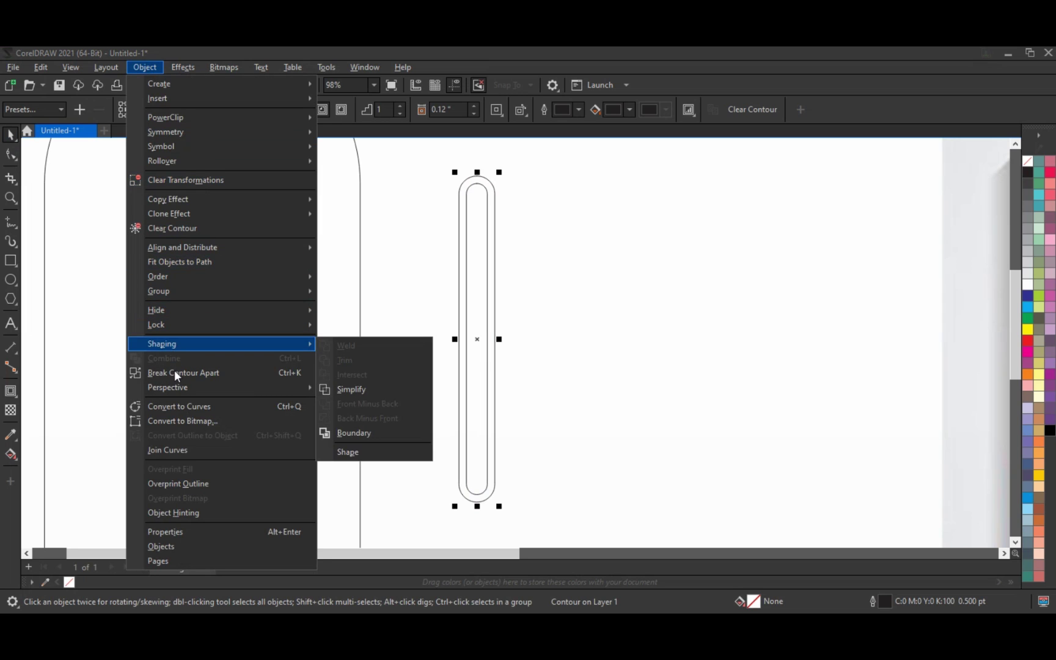
{"action": "left_click", "coordinate": [376, 337]}
{"action": "left_click_drag", "start_coordinate": [425, 168], "coordinate": [519, 506]}
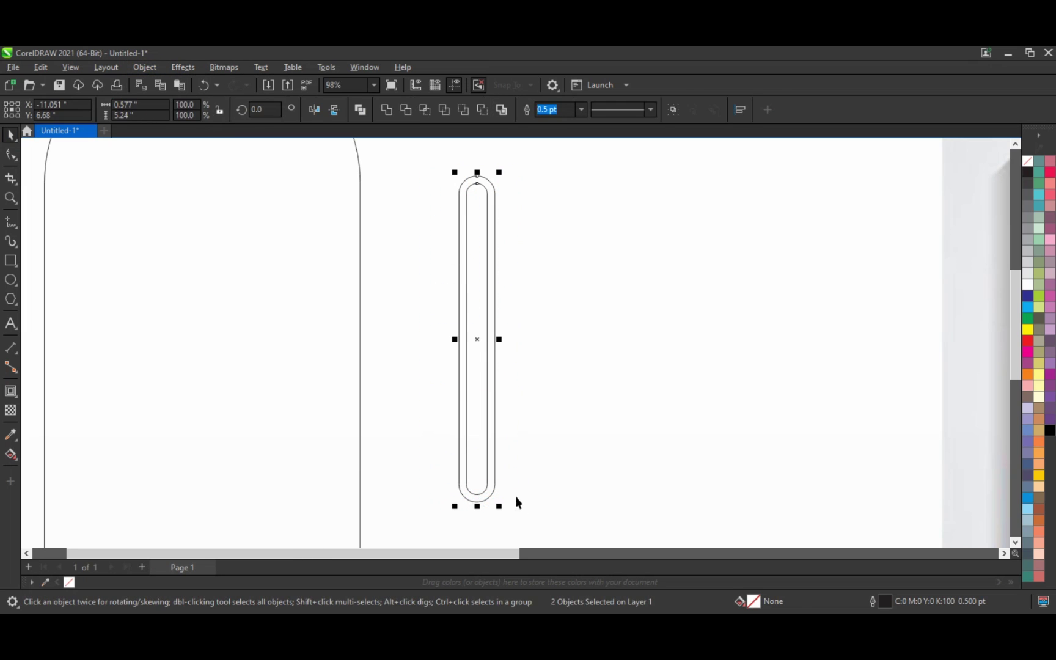
{"action": "left_click", "coordinate": [360, 110]}
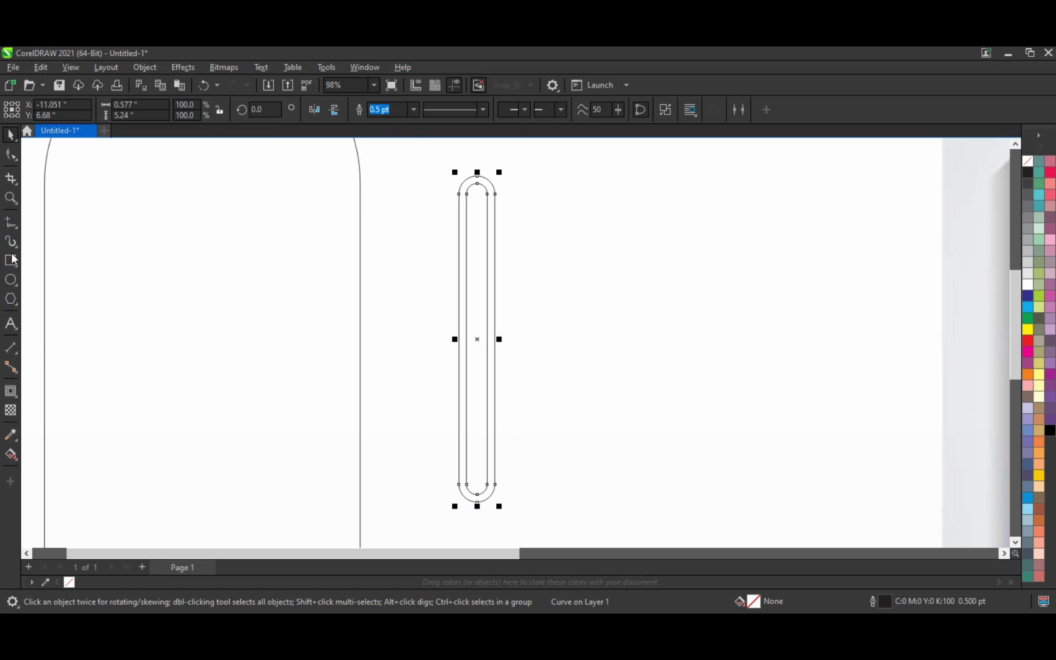
- Trim off the bar's lower end with a rectangle about 1.03 by 0.81 inches, and delete that cutting rectangle
{"action": "left_click_drag", "start_coordinate": [507, 513], "coordinate": [442, 462]}
{"action": "left_click", "coordinate": [11, 135]}
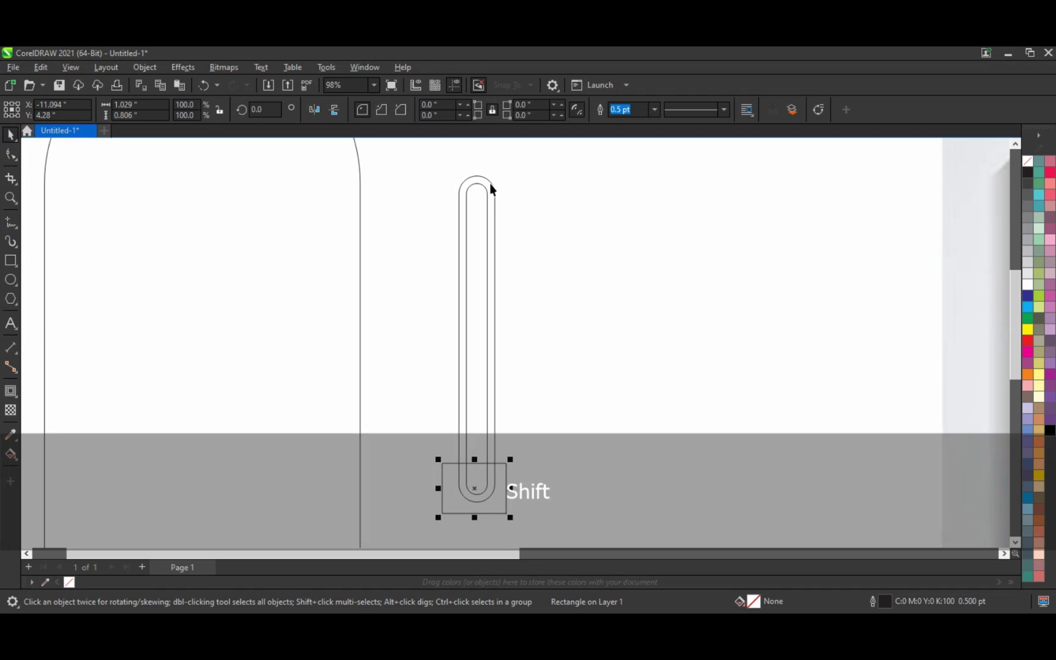
{"action": "left_click", "coordinate": [489, 183], "text": "shift"}
{"action": "left_click", "coordinate": [405, 110]}
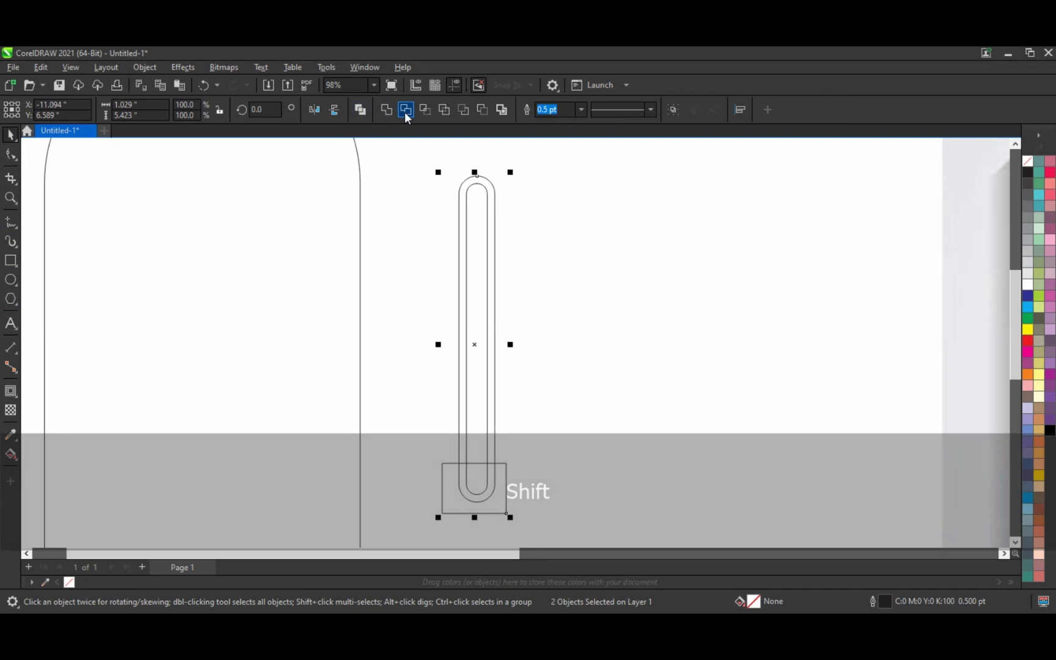
{"action": "left_click", "coordinate": [509, 479]}
{"action": "left_click", "coordinate": [505, 475]}
{"action": "key", "text": "Delete"}
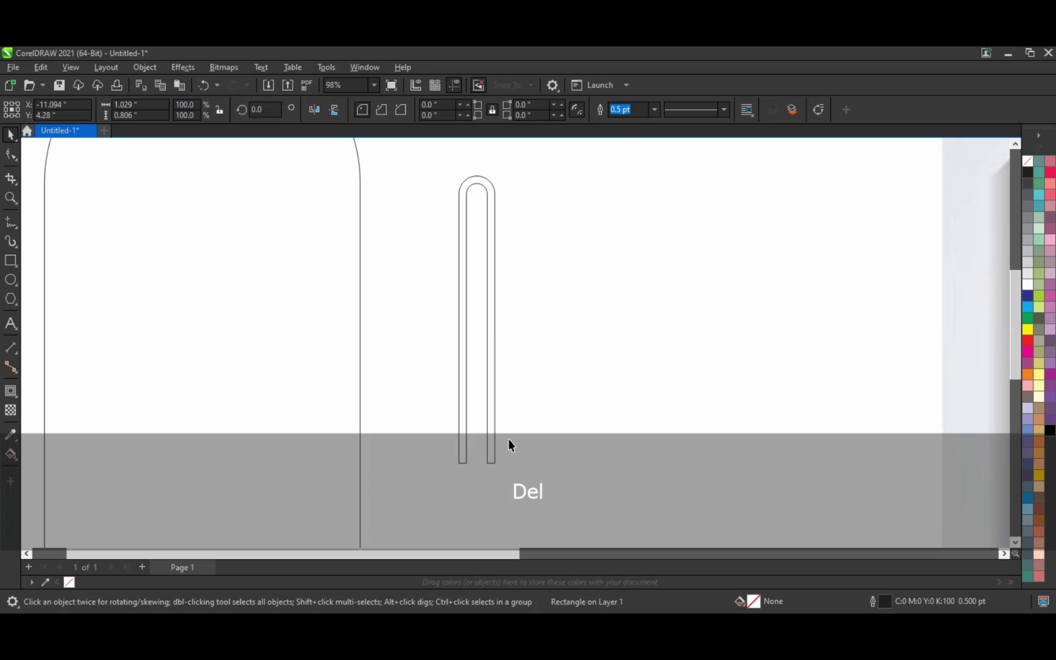
- Fill the open-ended bar black and add a vertically mirrored copy whose leg overlaps the original's right leg
{"action": "left_click", "coordinate": [490, 414]}
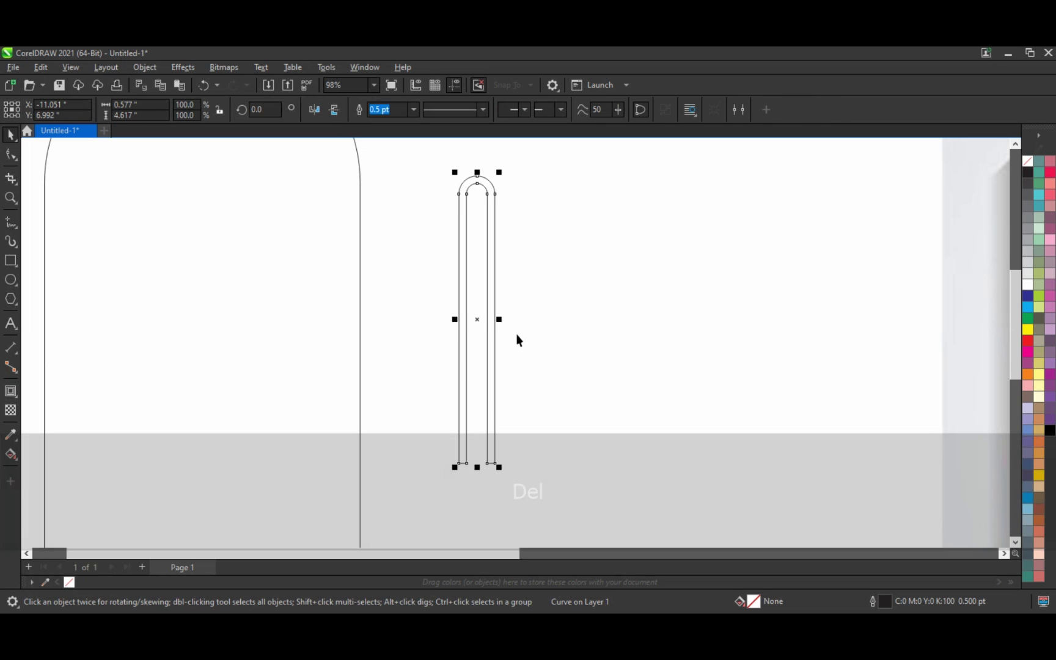
{"action": "left_click", "coordinate": [1027, 173]}
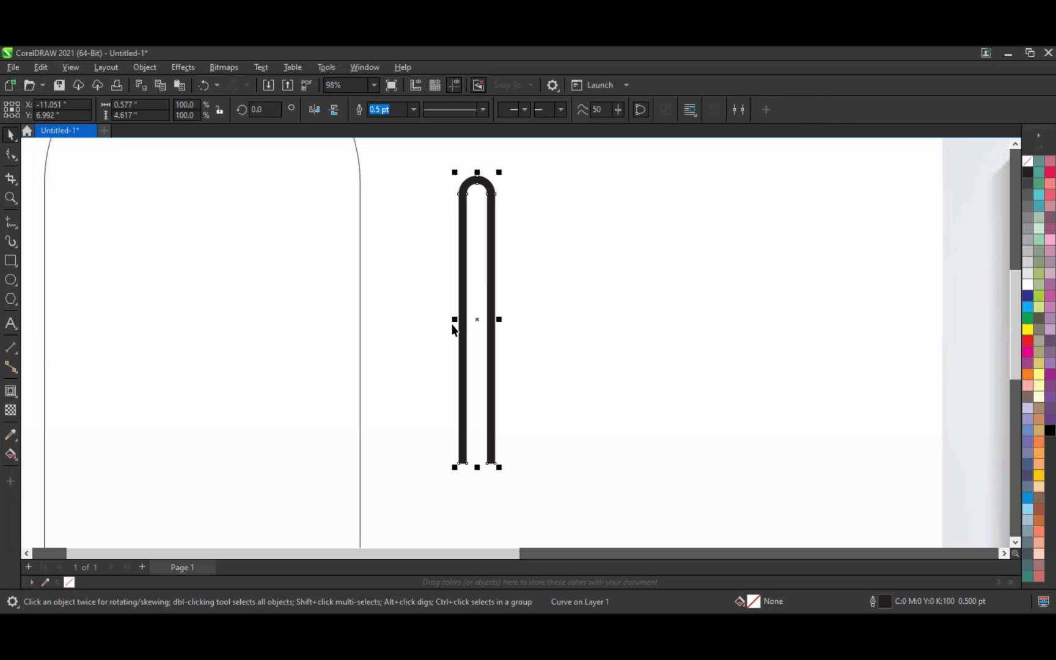
{"action": "left_click_drag", "start_coordinate": [455, 319], "coordinate": [527, 334]}
{"action": "key", "text": "Left"}
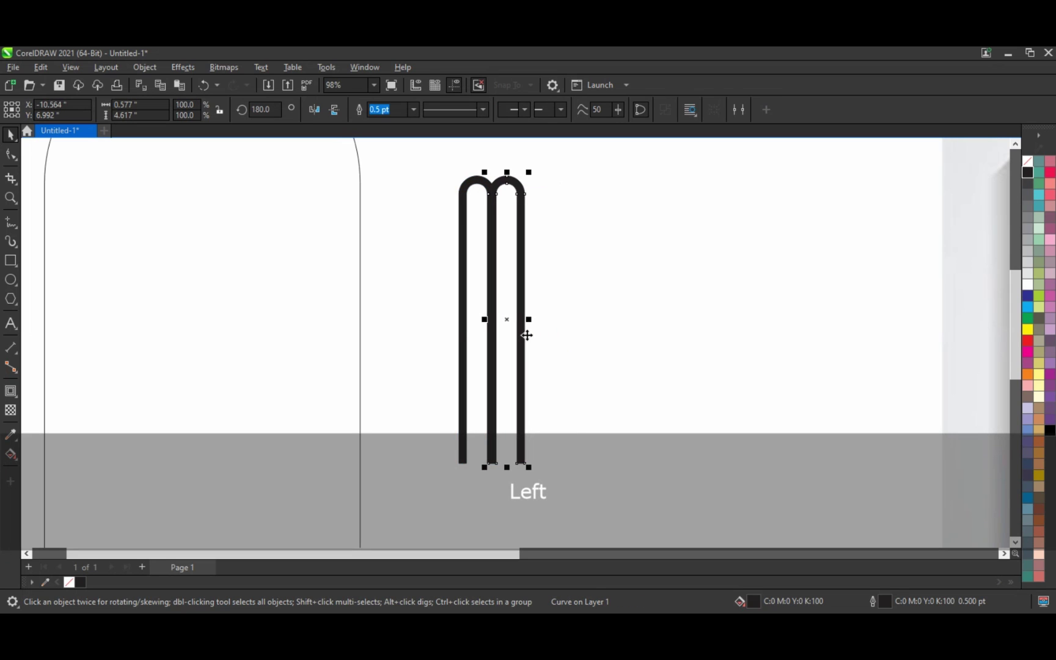
{"action": "left_click", "coordinate": [340, 113]}
{"action": "key", "text": "Down"}
{"action": "key", "text": "Down"}
{"action": "key", "text": "Down"}
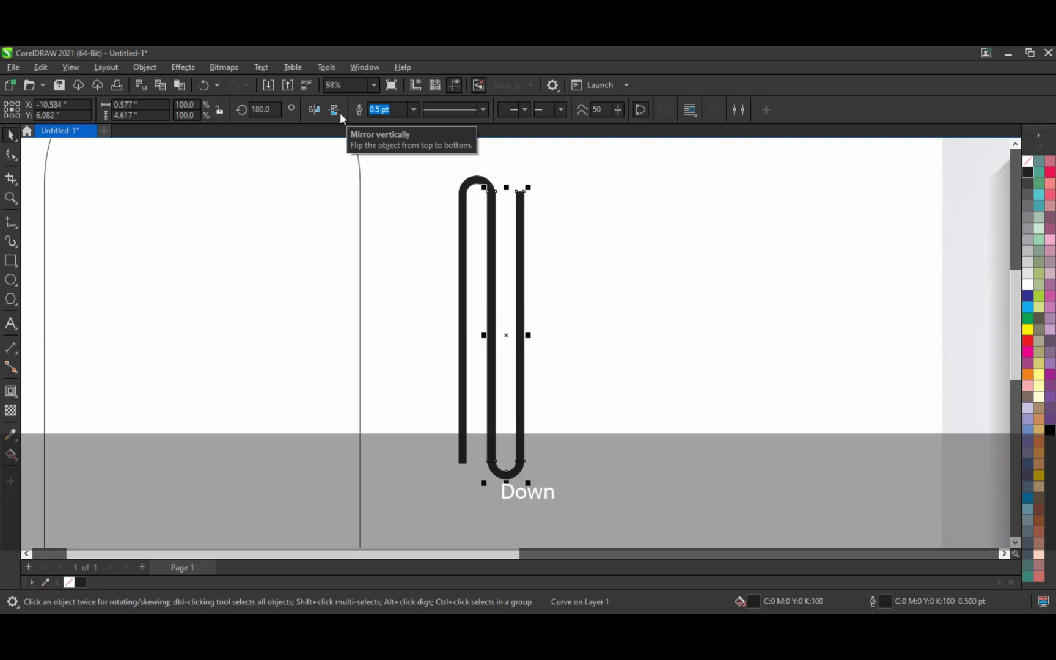
- Add a third, upright copy of the U-shape, mirrored vertically and aligned onto the second one's free leg
{"action": "left_click_drag", "start_coordinate": [486, 340], "coordinate": [526, 342]}
{"action": "key", "text": "Up"}
{"action": "key", "text": "Up"}
{"action": "key", "text": "Up"}
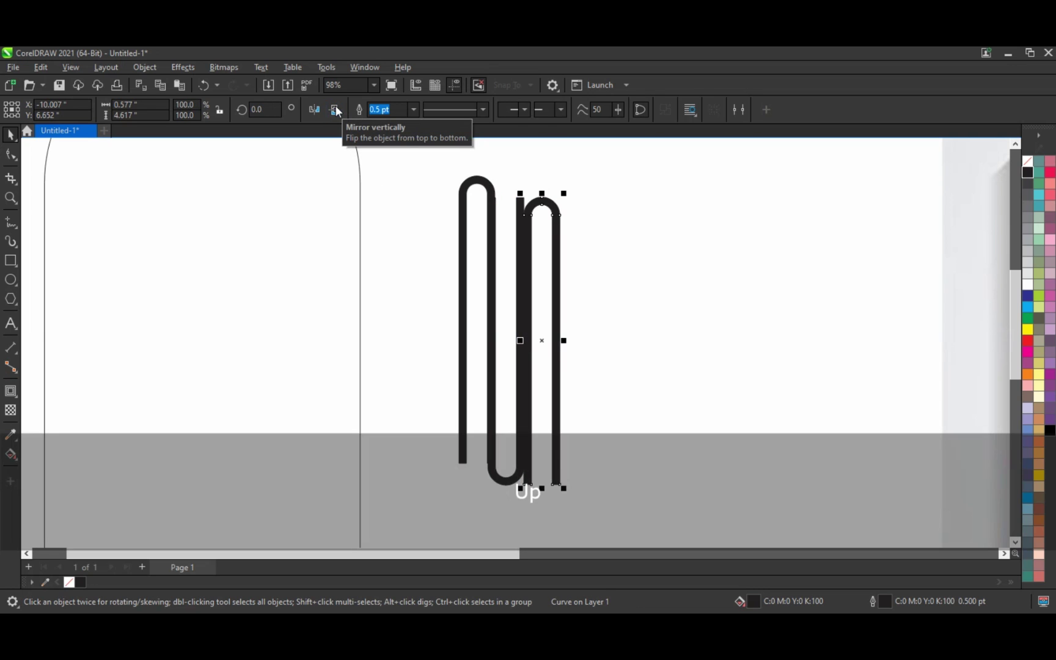
{"action": "left_click", "coordinate": [335, 104]}
{"action": "key", "text": "Left"}
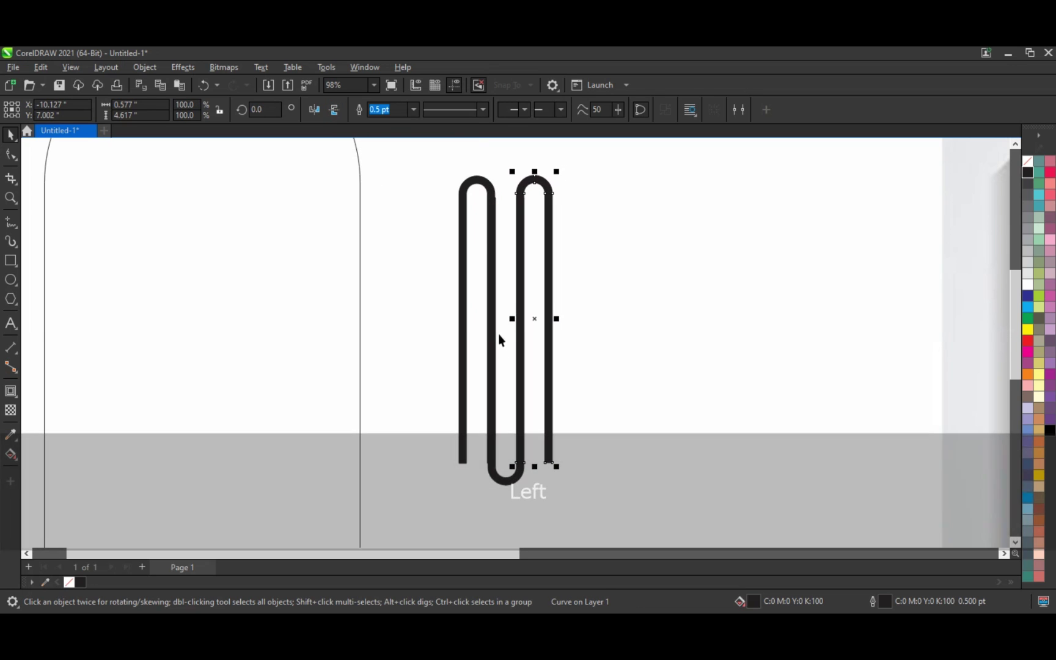
- Add a fourth, vertically mirrored U-shape that continues the serpentine line from the third one's free leg
{"action": "left_click_drag", "start_coordinate": [512, 319], "coordinate": [562, 319]}
{"action": "key", "text": "Left"}
{"action": "key", "text": "Left"}
{"action": "key", "text": "Left"}
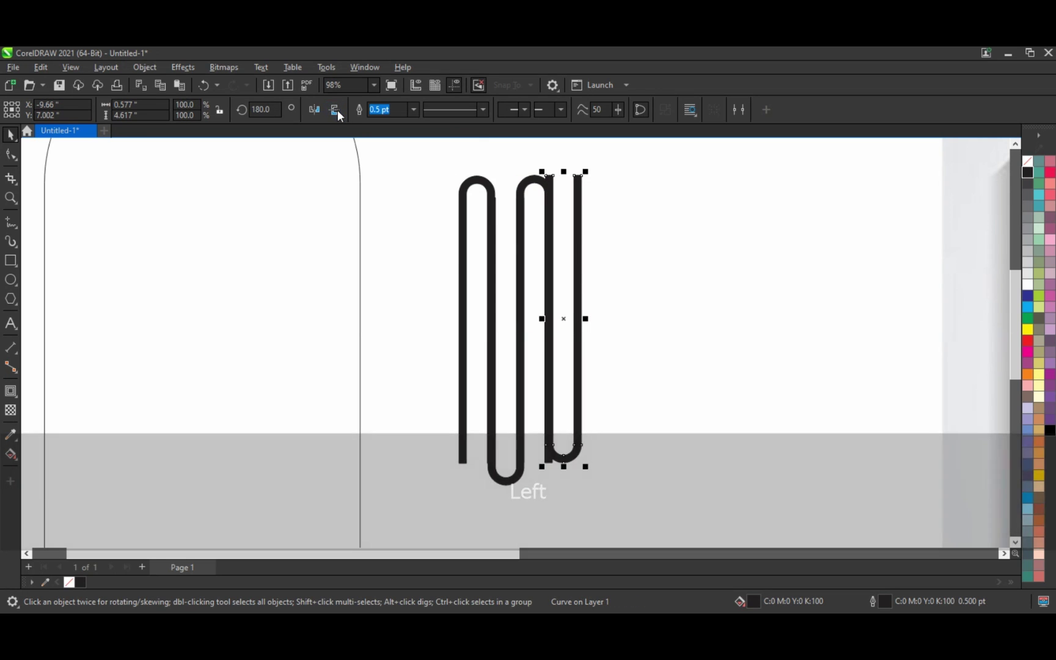
{"action": "left_click", "coordinate": [335, 110]}
{"action": "key", "text": "Down"}
{"action": "key", "text": "Down"}
{"action": "key", "text": "Down"}
- Shift the three copied U-shapes down together to a Y position of about 6.15 inches, staggering them below the first
{"action": "scroll", "coordinate": [391, 327], "scroll_direction": "down", "scroll_amount": 2}
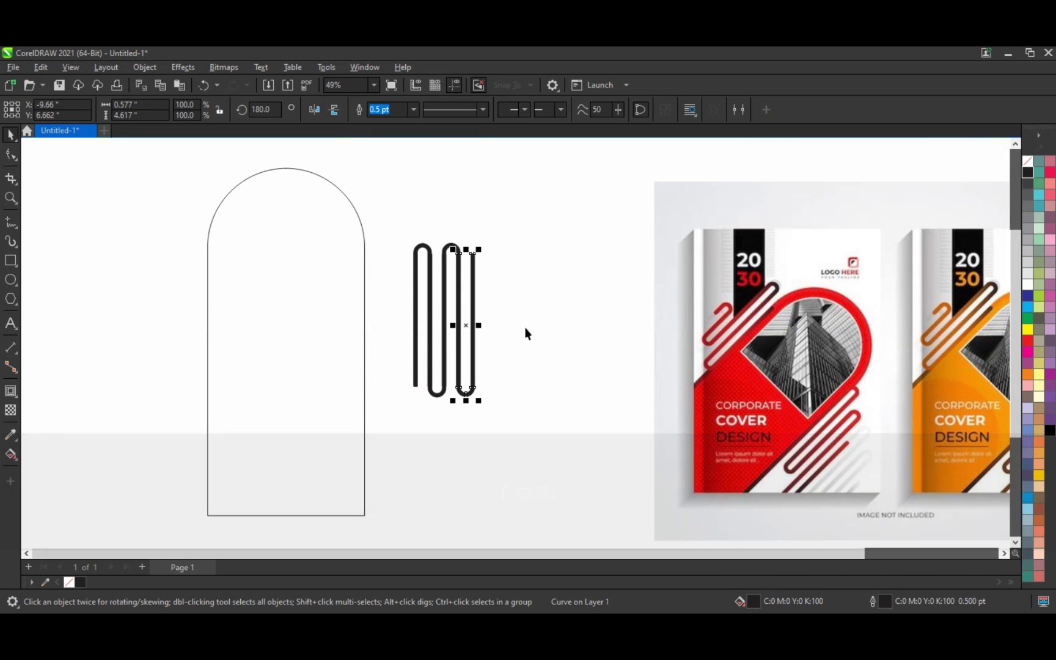
{"action": "left_click_drag", "start_coordinate": [517, 214], "coordinate": [424, 424]}
{"action": "key", "text": "Down"}
{"action": "key", "text": "Down"}
{"action": "key", "text": "Down"}
{"action": "key", "text": "Down"}
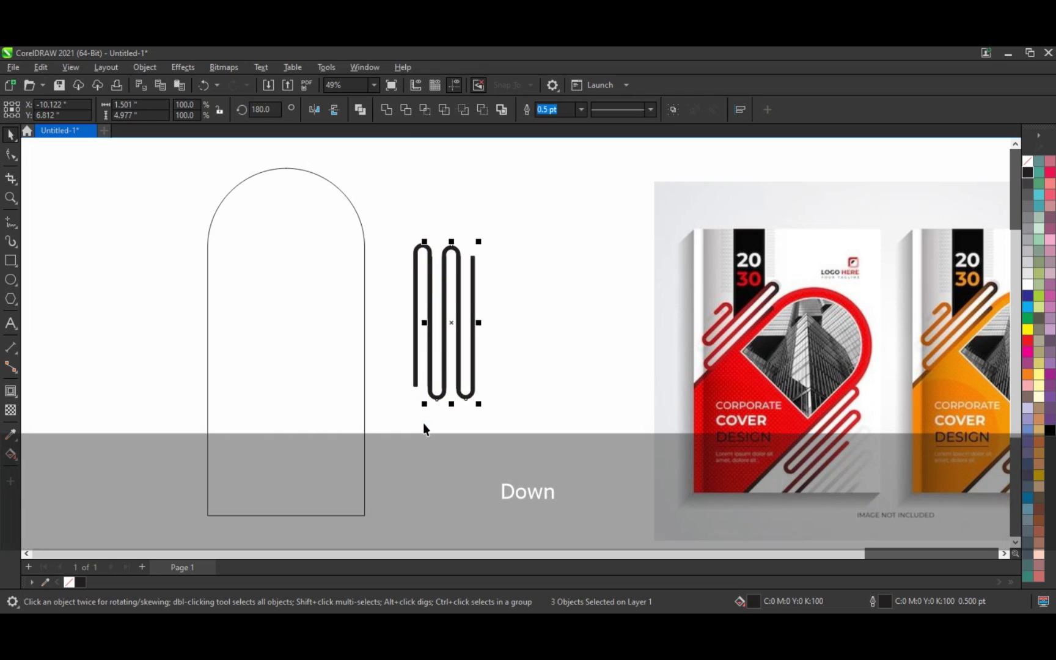
{"action": "key", "text": "Left"}
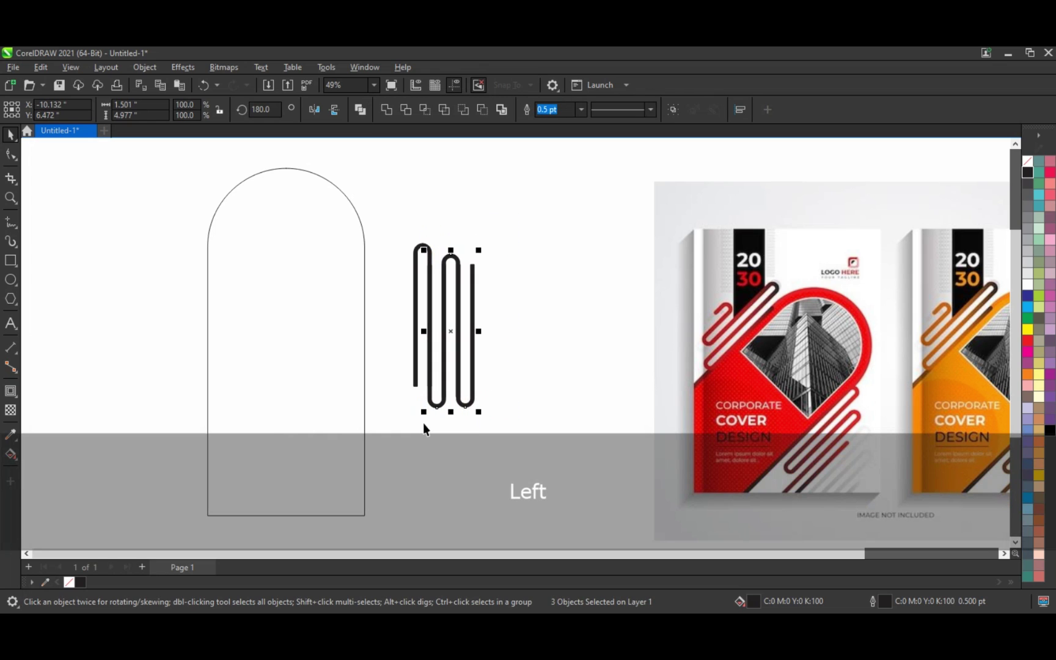
{"action": "key", "text": "Down"}
{"action": "key", "text": "Down"}
{"action": "key", "text": "Down"}
{"action": "key", "text": "Down"}
{"action": "key", "text": "Down"}
{"action": "key", "text": "Down"}
{"action": "key", "text": "Down"}
{"action": "key", "text": "Down"}
{"action": "key", "text": "Down"}
{"action": "key", "text": "Down"}
{"action": "key", "text": "Down"}
{"action": "key", "text": "Down"}
{"action": "key", "text": "Down"}
{"action": "key", "text": "Down"}
{"action": "key", "text": "Down"}
{"action": "key", "text": "Down"}
{"action": "key", "text": "Down"}
{"action": "key", "text": "Down"}
{"action": "key", "text": "Down"}
{"action": "key", "text": "Down"}
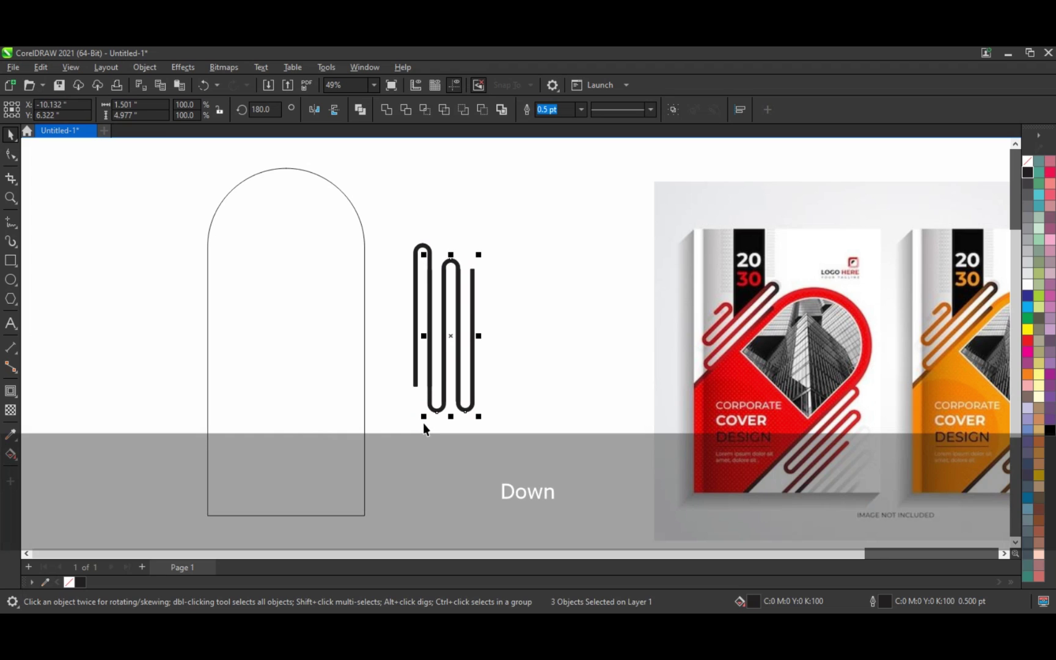
{"action": "key", "text": "Down"}
{"action": "key", "text": "Down"}
{"action": "key", "text": "Down"}
{"action": "key", "text": "Down"}
{"action": "key", "text": "Down"}
{"action": "key", "text": "Down"}
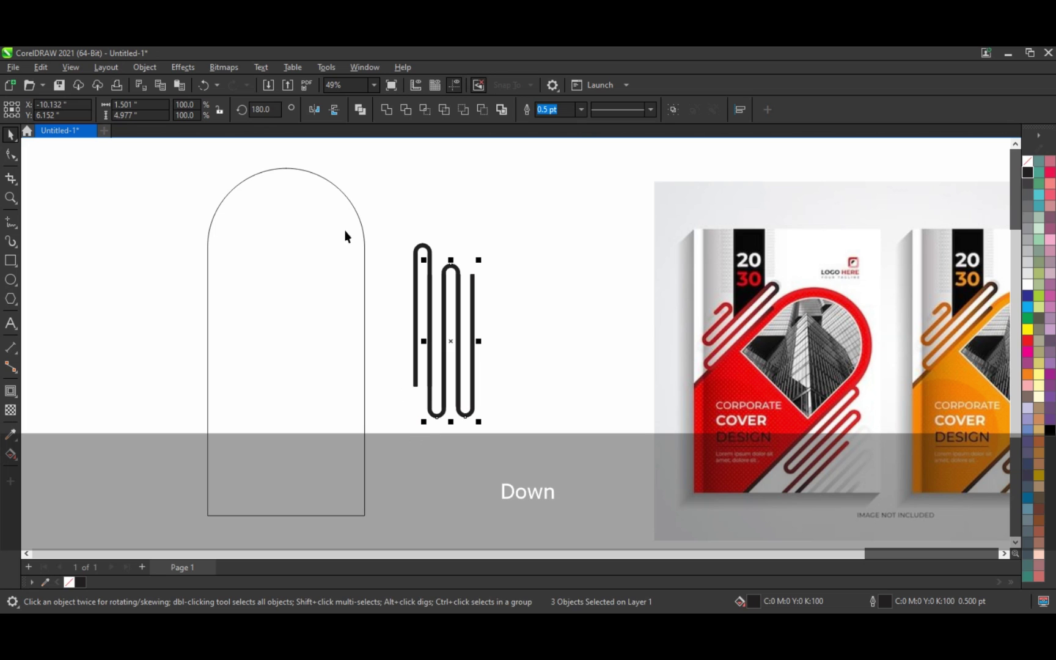
- Place one set of the four-part serpentine line across the arch's left edge and another across its right edge
{"action": "left_click_drag", "start_coordinate": [385, 225], "coordinate": [512, 442]}
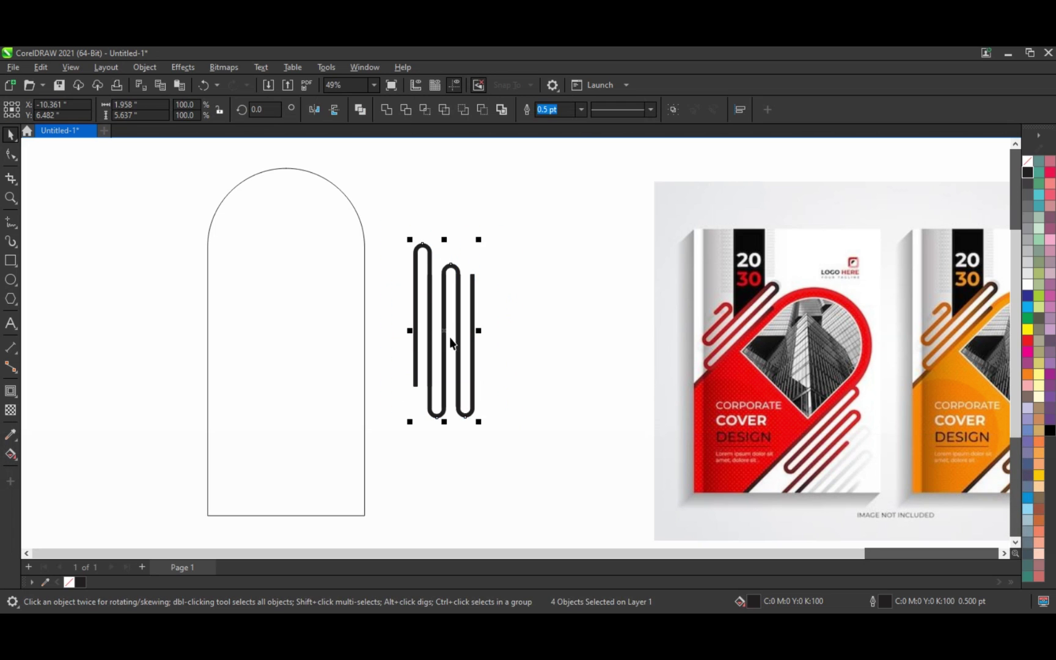
{"action": "left_click_drag", "start_coordinate": [445, 334], "coordinate": [183, 316]}
{"action": "left_click", "coordinate": [122, 284]}
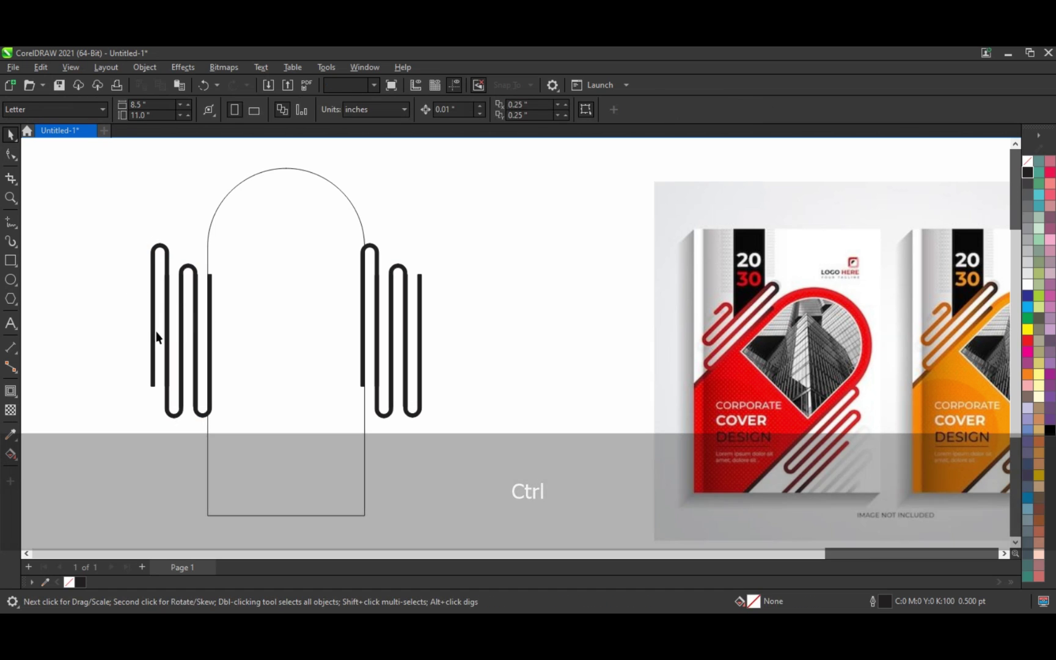
- Shorten the outermost leg of the left serpentine line by moving its end nodes straight up about 2.41 inches
{"action": "left_click", "coordinate": [157, 337], "text": "ctrl"}
{"action": "key", "text": "F10"}
{"action": "key", "text": "ctrl+q"}
{"action": "left_click_drag", "start_coordinate": [133, 360], "coordinate": [154, 312]}
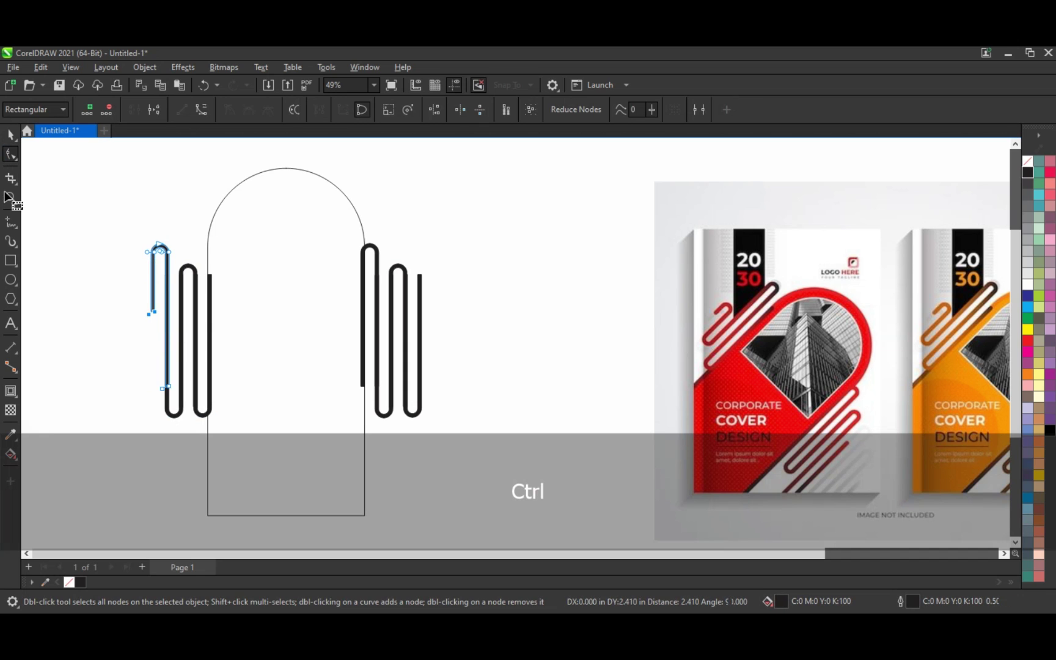
- Move the whole left serpentine line up along the arch's edge to a Y position of about 6.85 inches
{"action": "left_click", "coordinate": [10, 134]}
{"action": "left_click_drag", "start_coordinate": [92, 208], "coordinate": [248, 459]}
{"action": "key", "text": "Up"}
{"action": "key", "text": "Up"}
{"action": "key", "text": "Up"}
{"action": "key", "text": "Up"}
{"action": "key", "text": "Up"}
{"action": "key", "text": "Up"}
{"action": "key", "text": "Up"}
{"action": "key", "text": "Up"}
{"action": "key", "text": "Up"}
{"action": "key", "text": "Up"}
{"action": "key", "text": "Up"}
{"action": "key", "text": "Up"}
{"action": "key", "text": "Up"}
{"action": "key", "text": "Up"}
{"action": "key", "text": "Up"}
{"action": "key", "text": "Up"}
{"action": "key", "text": "Up"}
{"action": "key", "text": "Up"}
{"action": "key", "text": "Up"}
{"action": "key", "text": "Up"}
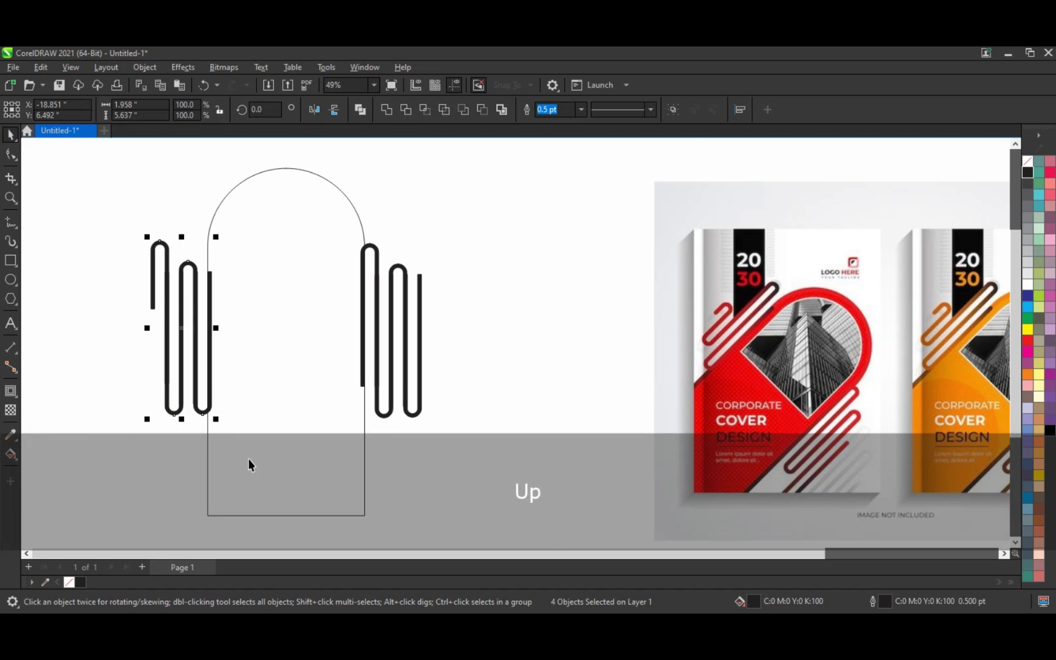
{"action": "key", "text": "Up"}
{"action": "key", "text": "Up"}
{"action": "key", "text": "Up"}
{"action": "key", "text": "Up"}
{"action": "key", "text": "Up"}
{"action": "key", "text": "Up"}
{"action": "key", "text": "Up"}
{"action": "key", "text": "Up"}
{"action": "key", "text": "Up"}
{"action": "key", "text": "Up"}
{"action": "key", "text": "Up"}
{"action": "key", "text": "Up"}
{"action": "key", "text": "Up"}
{"action": "key", "text": "Up"}
{"action": "key", "text": "Up"}
{"action": "key", "text": "Up"}
{"action": "key", "text": "Up"}
{"action": "key", "text": "Up"}
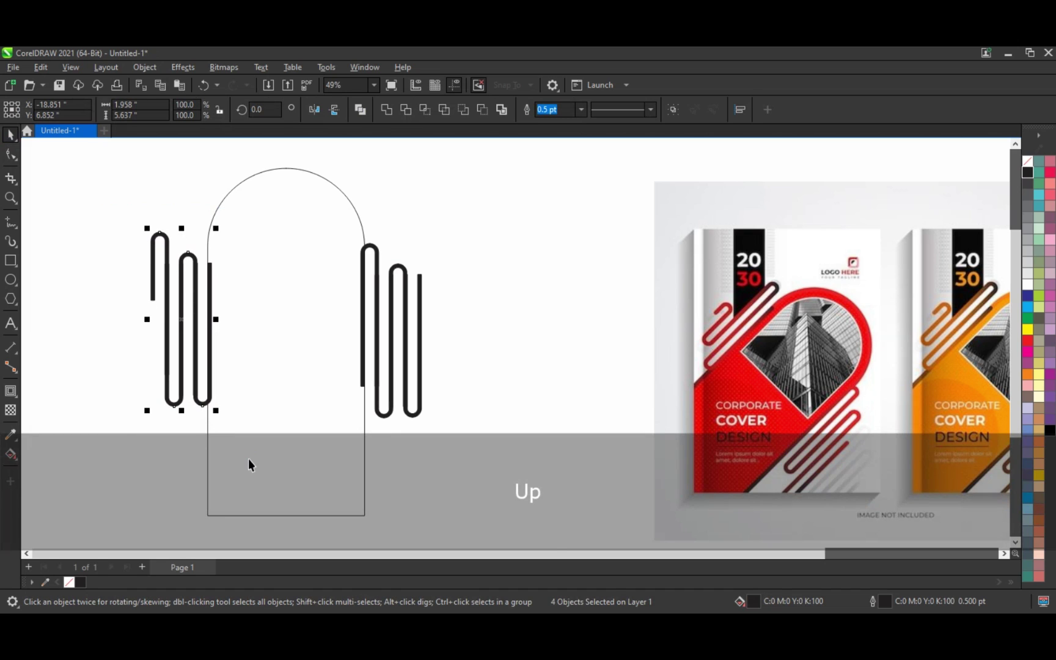
- Raise the left serpentine line further along the arch's edge to a Y position of about 7.43 inches
{"action": "key", "text": "Up"}
{"action": "key", "text": "Up"}
{"action": "key", "text": "Up"}
{"action": "key", "text": "Up"}
{"action": "key", "text": "Up"}
{"action": "key", "text": "Up"}
{"action": "key", "text": "Up"}
{"action": "key", "text": "Up"}
{"action": "key", "text": "Up"}
{"action": "key", "text": "Up"}
{"action": "key", "text": "Up"}
{"action": "key", "text": "Up"}
{"action": "key", "text": "Up"}
{"action": "key", "text": "Up"}
{"action": "key", "text": "Up"}
{"action": "key", "text": "Up"}
{"action": "key", "text": "Up"}
{"action": "key", "text": "Up"}
{"action": "key", "text": "Up"}
{"action": "key", "text": "Up"}
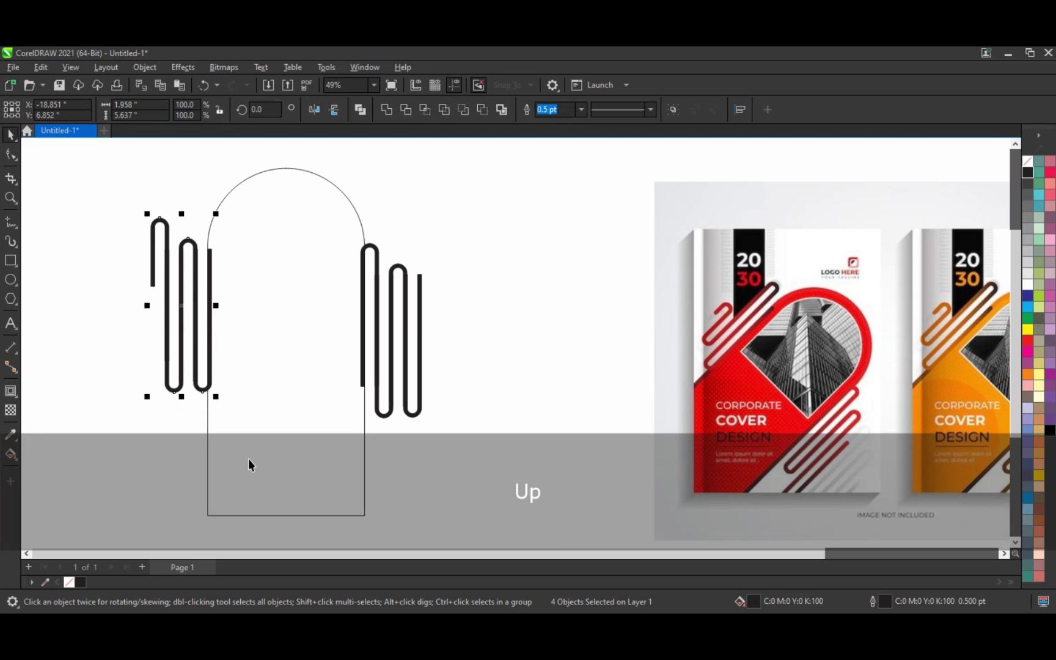
- Add a one-step inward contour with an offset of about 0.425 inches to the arch and break the contour apart
{"action": "left_click", "coordinate": [365, 449]}
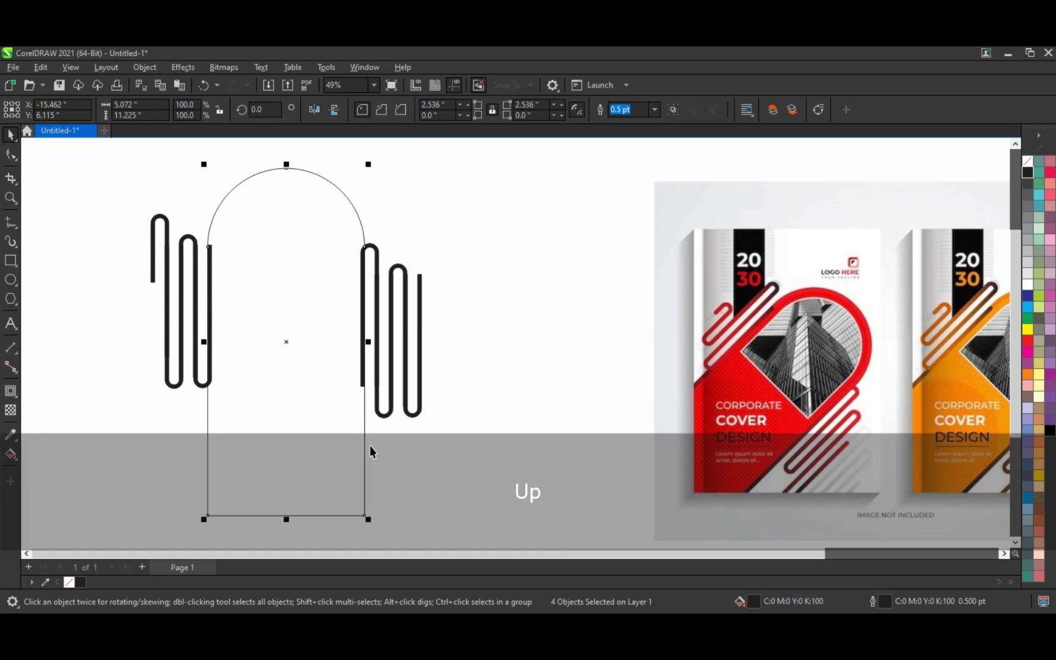
{"action": "left_click", "coordinate": [10, 392]}
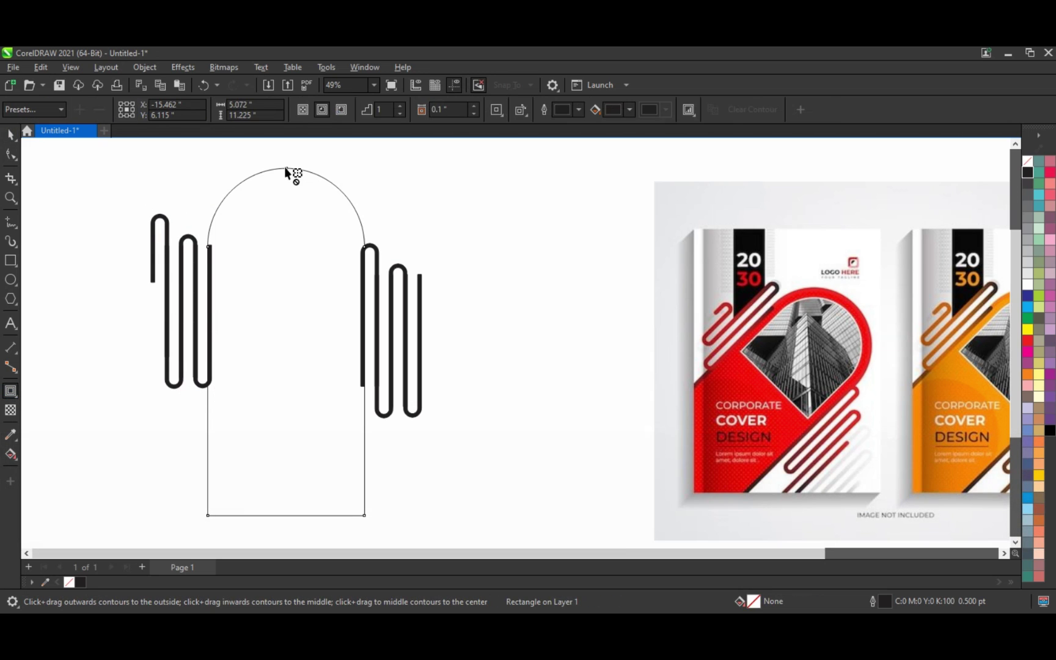
{"action": "left_click_drag", "start_coordinate": [286, 168], "coordinate": [287, 183]}
{"action": "left_click", "coordinate": [10, 134]}
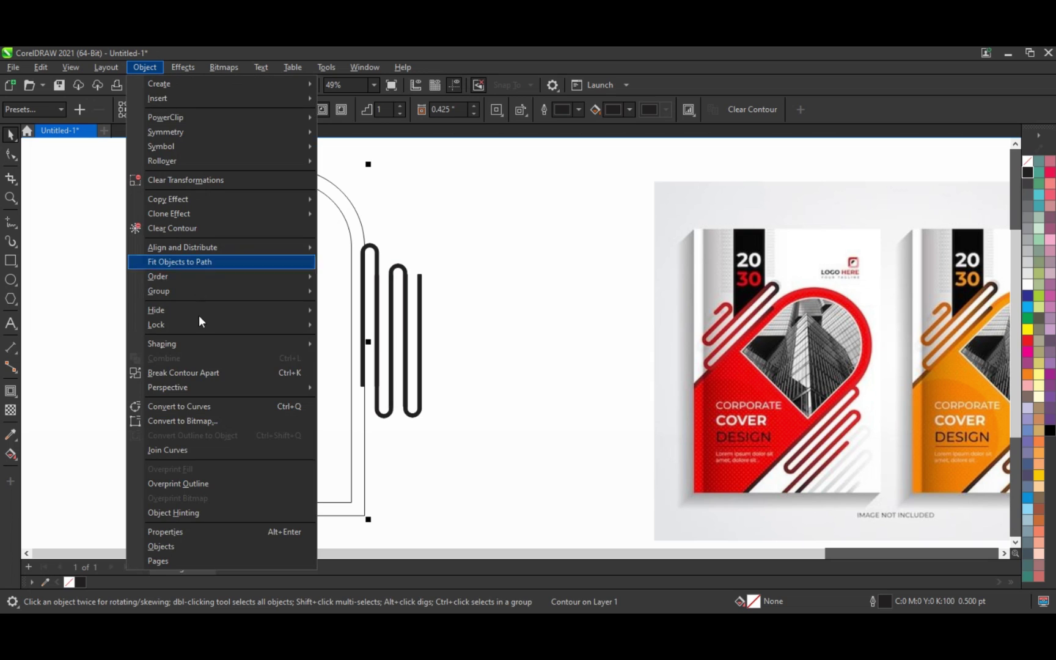
{"action": "left_click", "coordinate": [196, 366]}
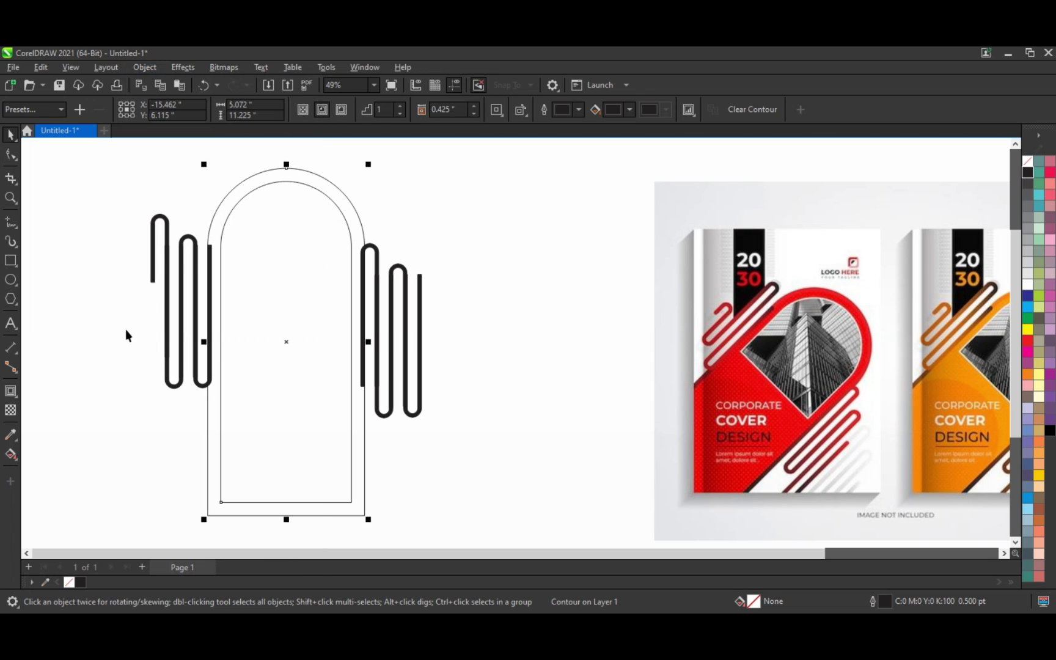
- Convert the inner arch to curves and raise its bottom edge so the shape is about 4.83 inches tall
{"action": "left_click", "coordinate": [231, 341]}
{"action": "key", "text": "ctrl+q"}
{"action": "left_click", "coordinate": [10, 154]}
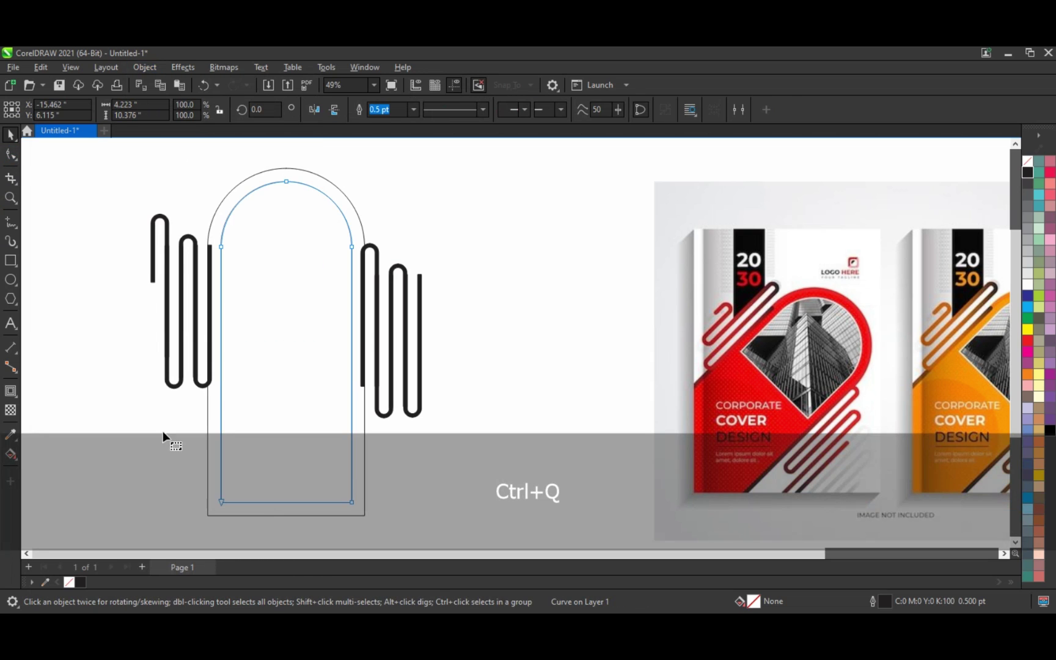
{"action": "left_click_drag", "start_coordinate": [123, 455], "coordinate": [353, 331]}
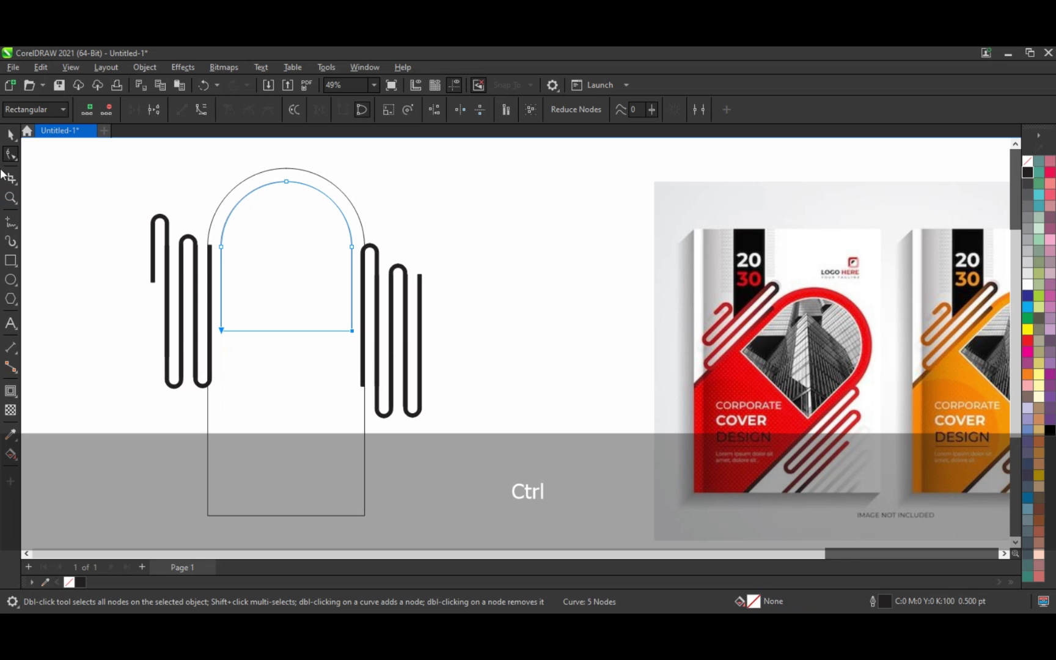
{"action": "left_click", "coordinate": [11, 135]}
- Merge the four parts of each serpentine line, left and right, into a single object per side
{"action": "left_click", "coordinate": [198, 389]}
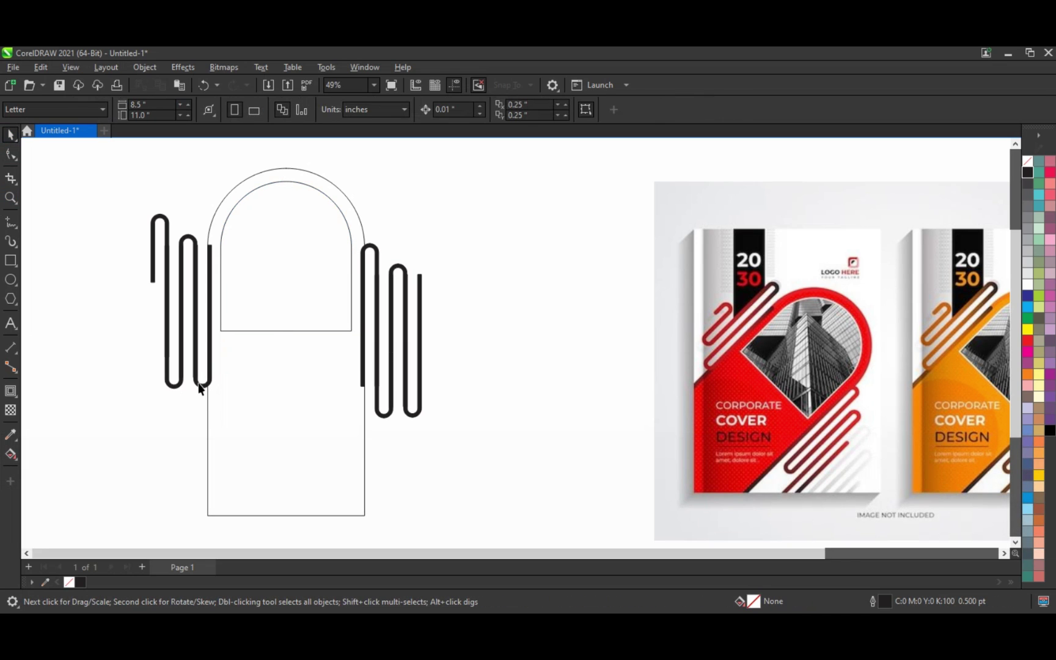
{"action": "left_click", "coordinate": [198, 383]}
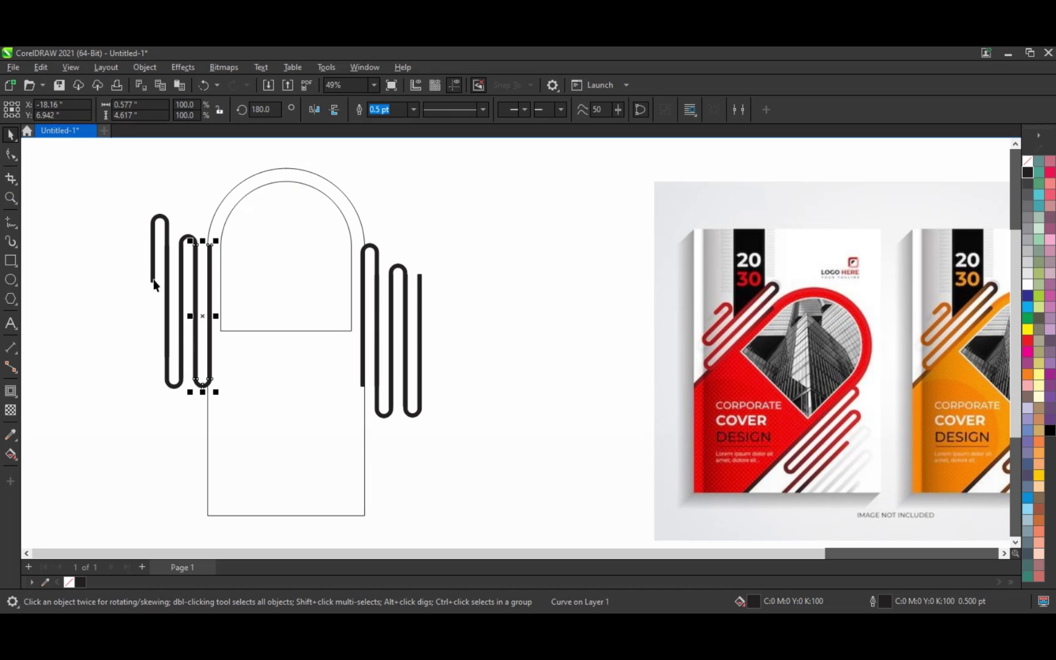
{"action": "left_click_drag", "start_coordinate": [104, 163], "coordinate": [216, 422]}
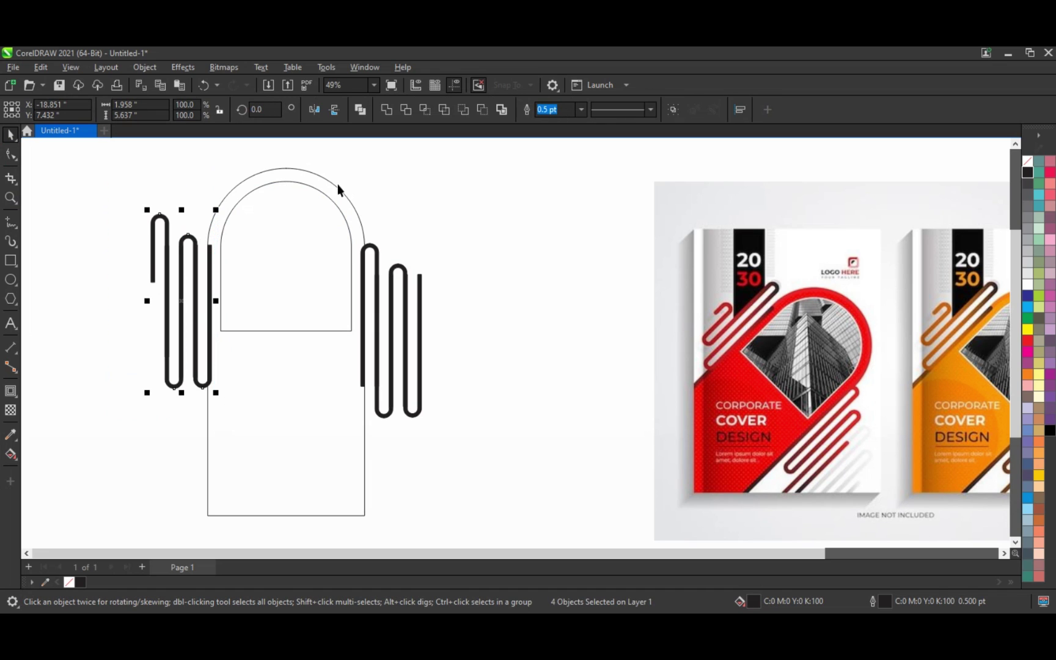
{"action": "left_click_drag", "start_coordinate": [487, 224], "coordinate": [354, 446]}
{"action": "left_click", "coordinate": [359, 109]}
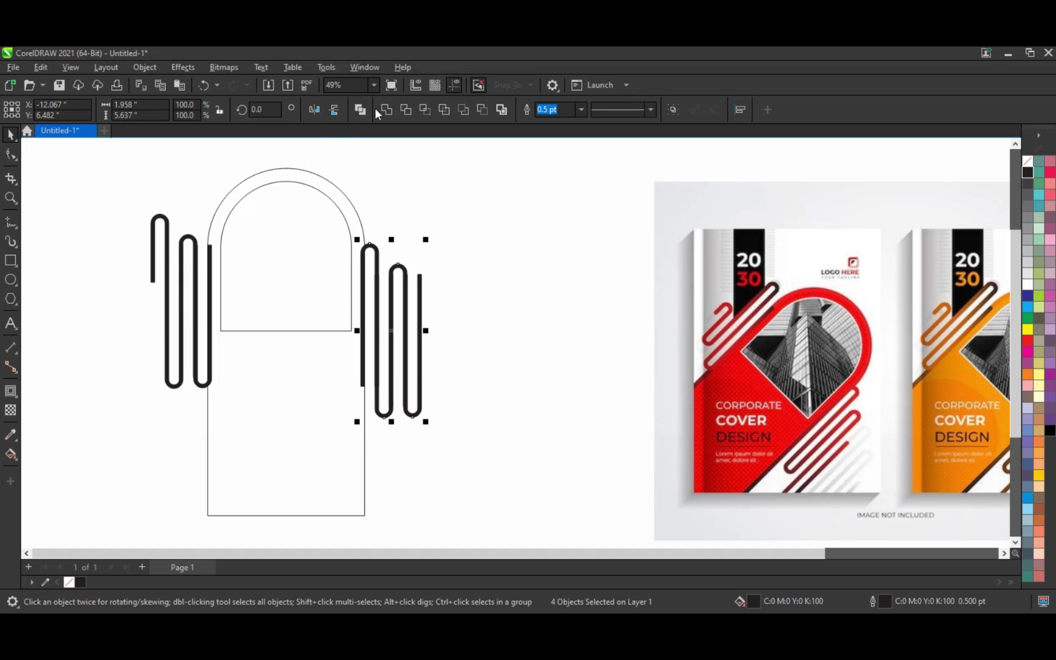
- Weld both serpentine lines and the outer arch into one shape, leaving the inner arch separate
{"action": "left_click", "coordinate": [196, 243], "text": "shift"}
{"action": "left_click", "coordinate": [221, 208], "text": "shift"}
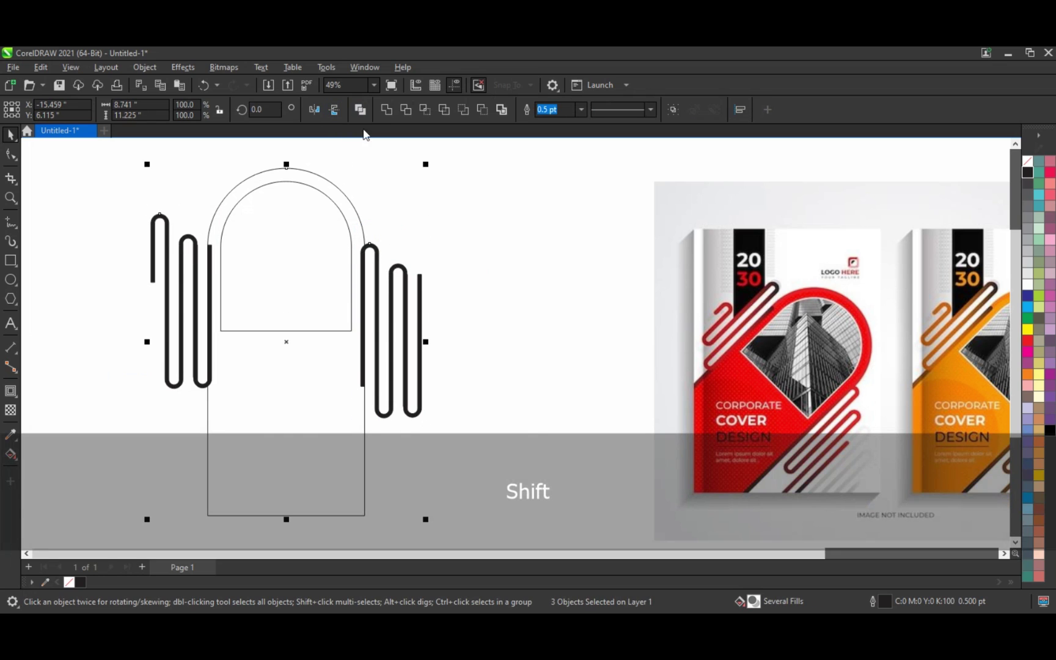
{"action": "left_click", "coordinate": [387, 110]}
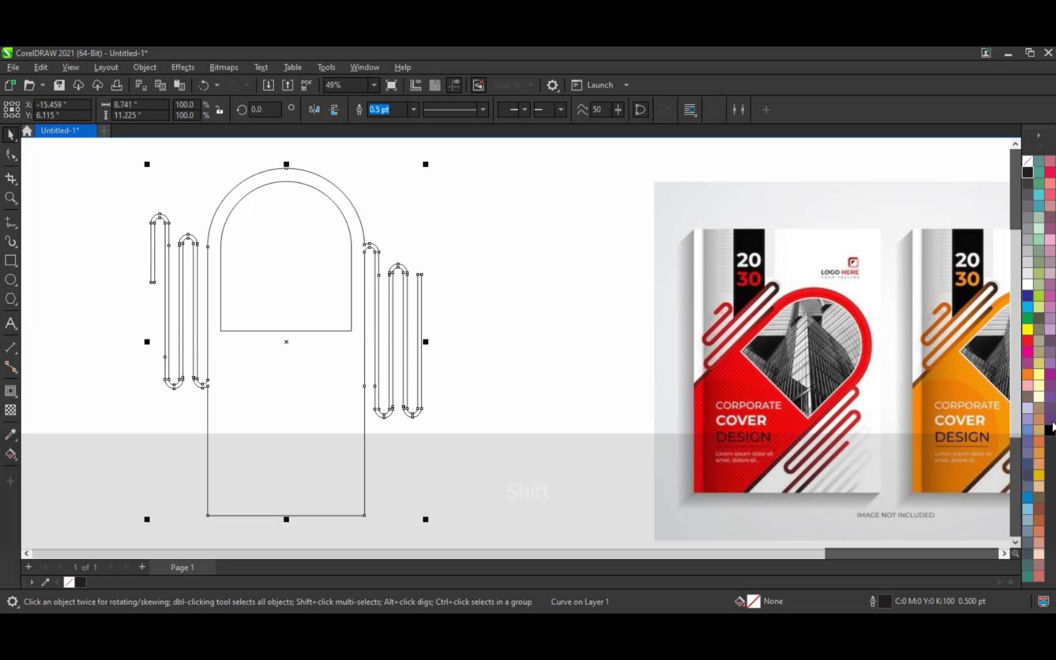
- Fill the welded arch shape with red (M:100 Y:100) and the inner arch with white
{"action": "left_click", "coordinate": [1027, 341]}
{"action": "left_click", "coordinate": [330, 262]}
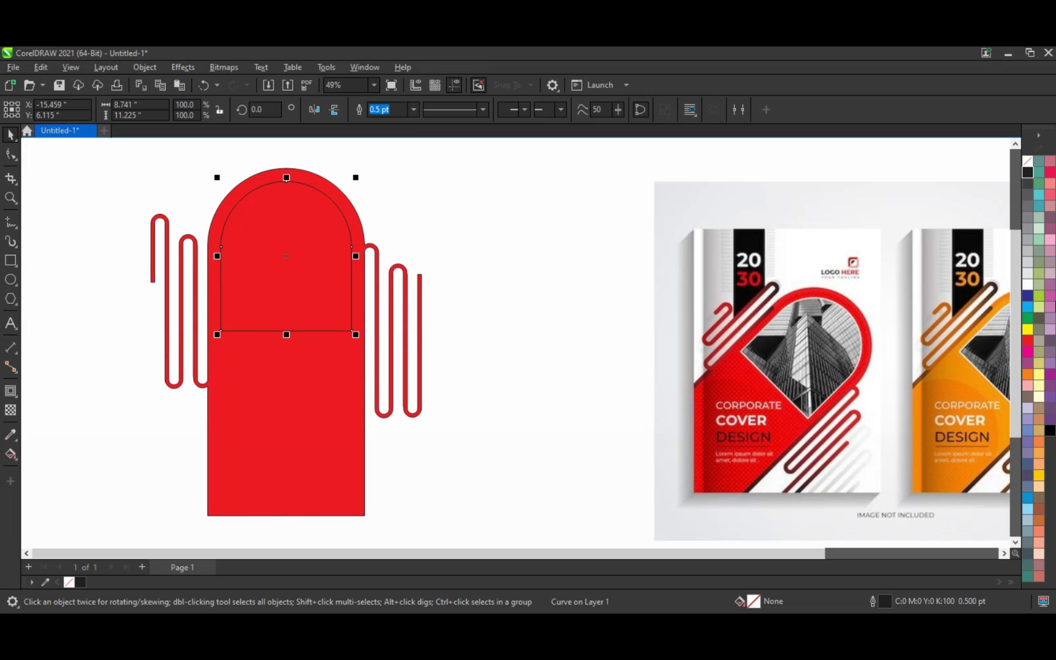
{"action": "left_click", "coordinate": [1027, 284]}
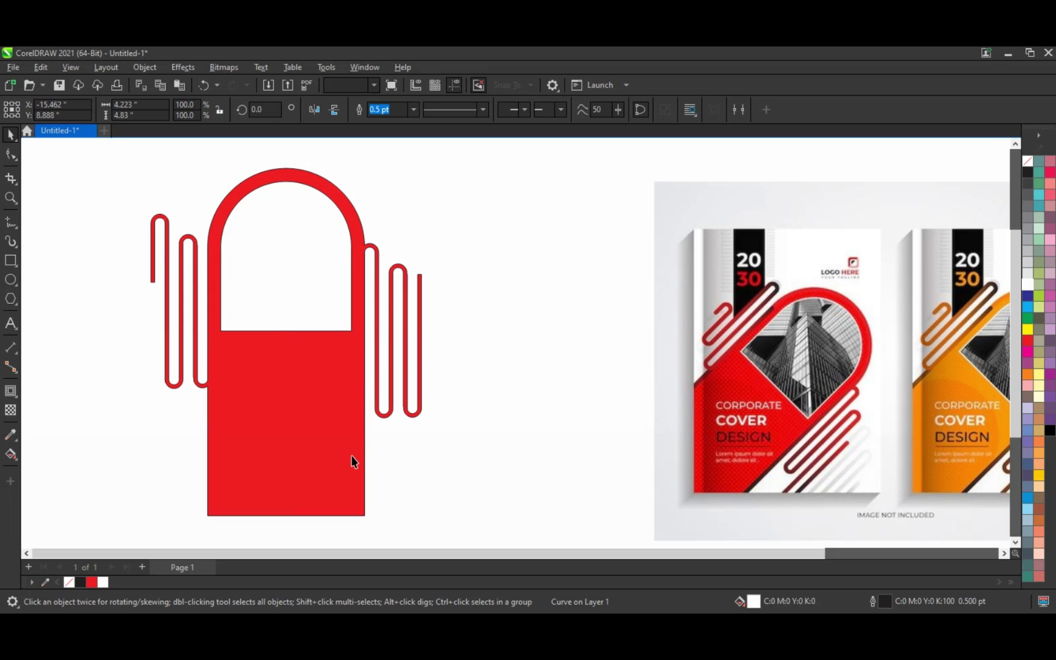
{"action": "key", "text": "Escape"}
{"action": "left_click", "coordinate": [351, 457]}
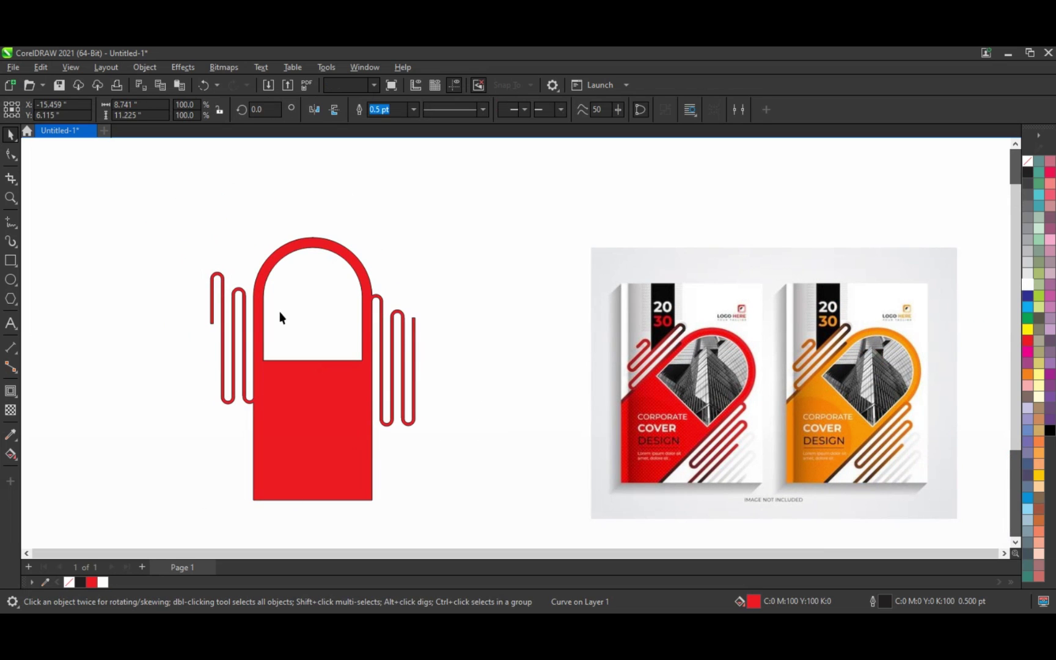
{"action": "left_click", "coordinate": [189, 248]}
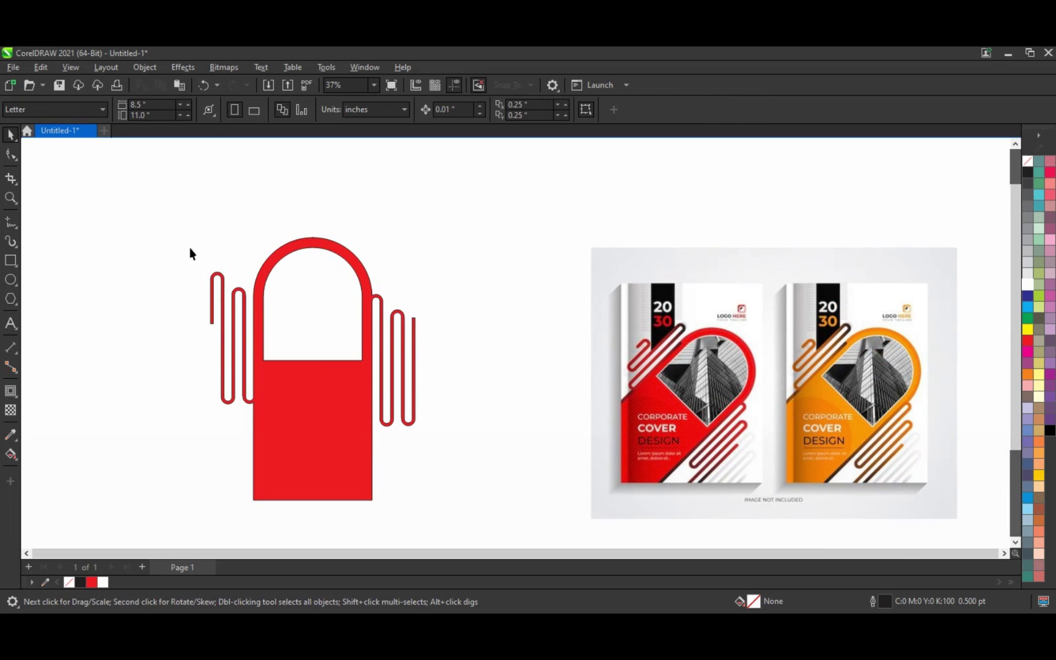
- Move the whole arch artwork aside and draw a cover rectangle about 9.56 by 14.53 inches between it and the reference image
{"action": "left_click_drag", "start_coordinate": [438, 519], "coordinate": [196, 221]}
{"action": "left_click_drag", "start_coordinate": [302, 427], "coordinate": [163, 414]}
{"action": "left_click", "coordinate": [10, 261]}
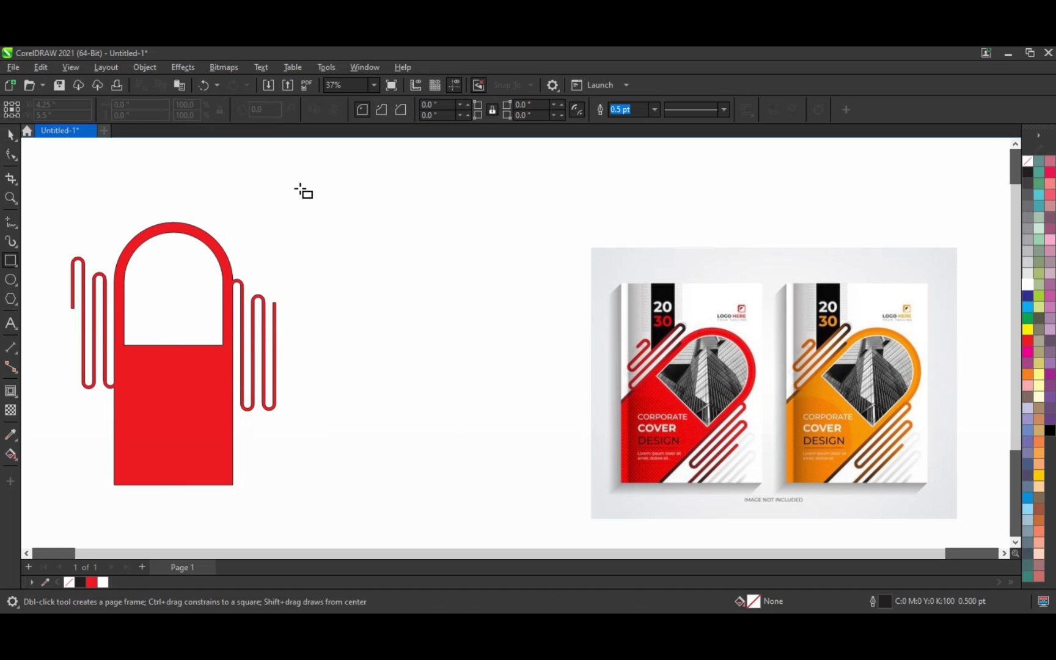
{"action": "left_click_drag", "start_coordinate": [300, 189], "coordinate": [524, 528]}
{"action": "left_click", "coordinate": [16, 139]}
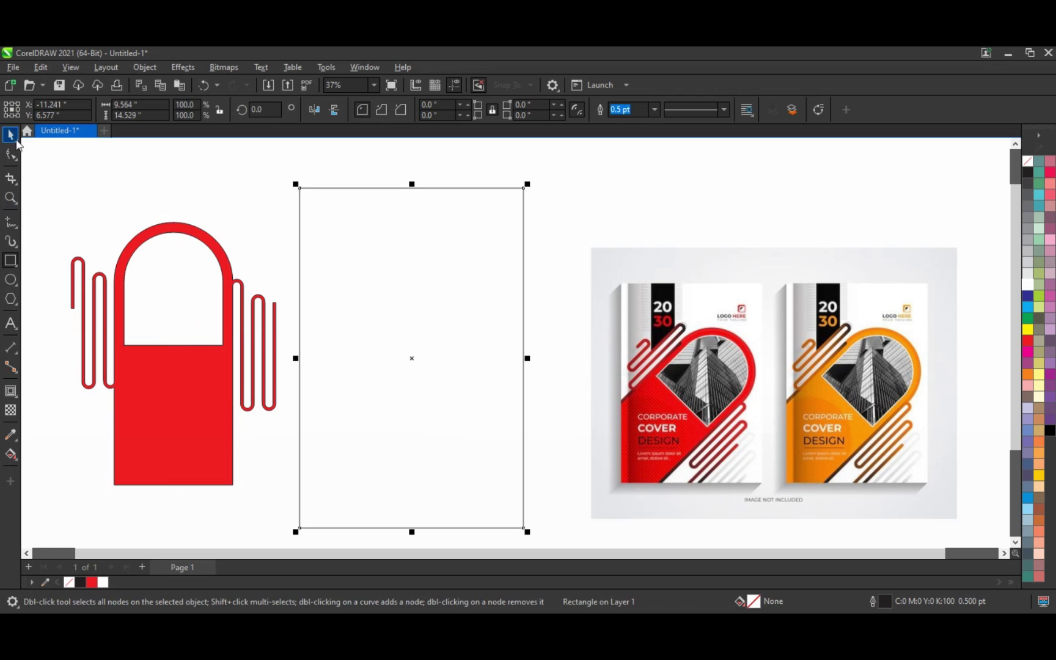
- Rotate the arch artwork to an angle of 315 degrees and move it onto the cover rectangle
{"action": "left_click_drag", "start_coordinate": [37, 219], "coordinate": [267, 498]}
{"action": "left_click", "coordinate": [248, 280]}
{"action": "left_click_drag", "start_coordinate": [282, 232], "coordinate": [290, 347]}
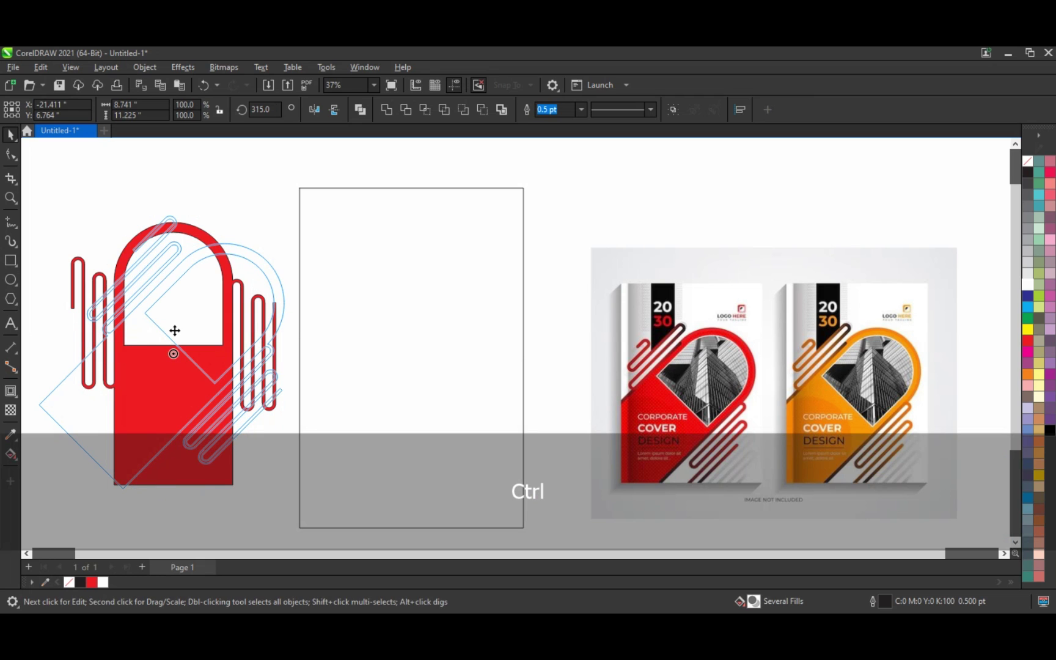
{"action": "left_click_drag", "start_coordinate": [175, 331], "coordinate": [352, 404]}
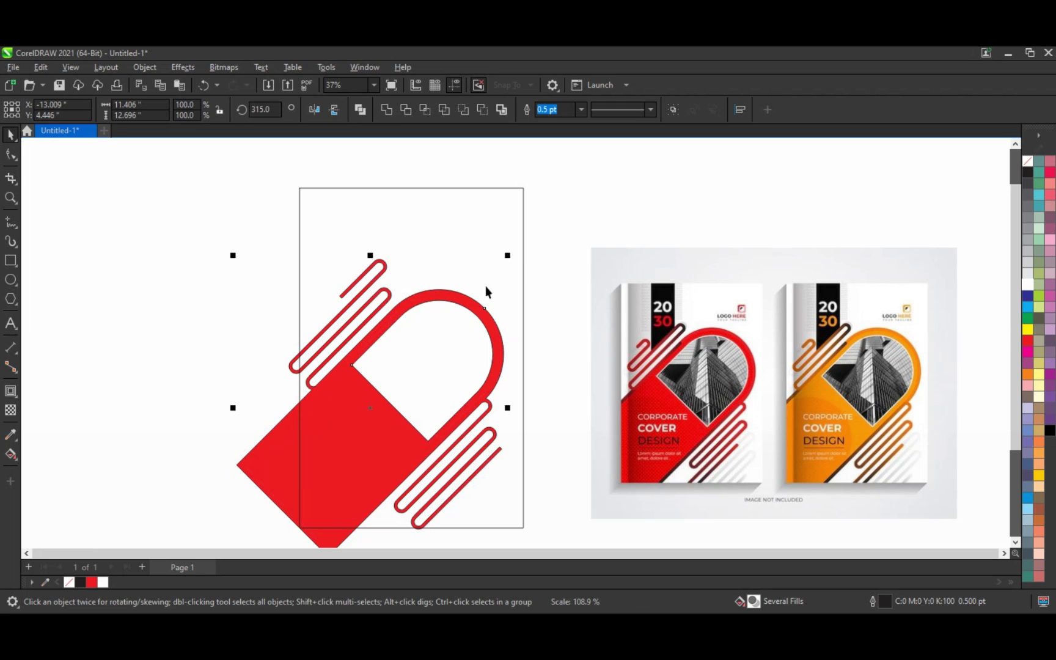
- Scale the rotated artwork down to fit the cover's width and position it over the cover's lower part
{"action": "left_click_drag", "start_coordinate": [507, 255], "coordinate": [490, 274]}
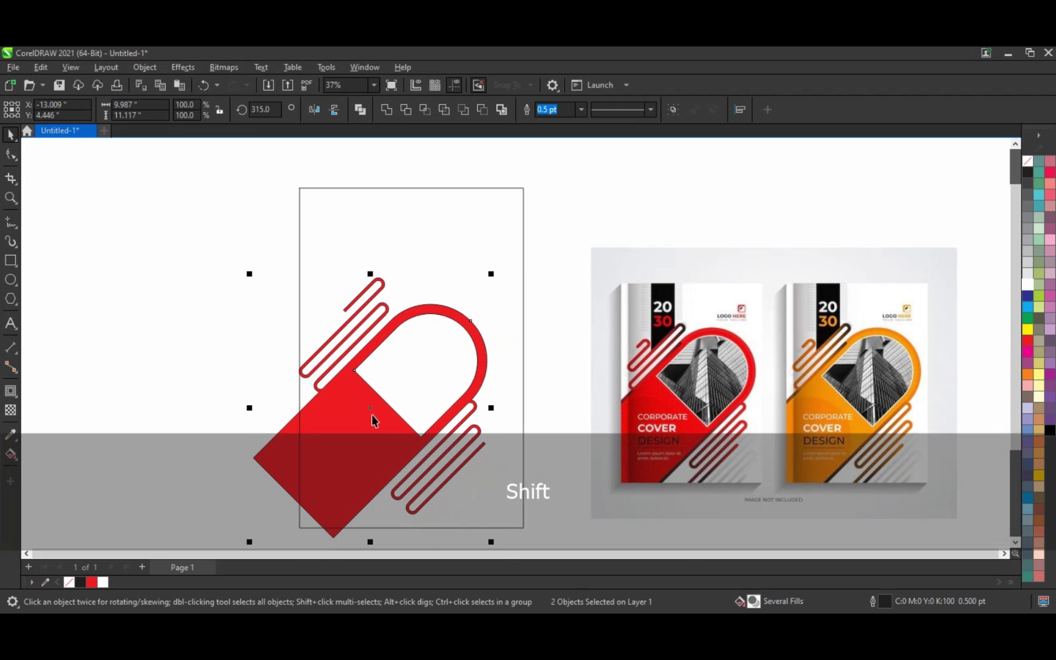
{"action": "mouse_move", "coordinate": [372, 414]}
{"action": "left_mouse_down"}
{"action": "mouse_move", "coordinate": [377, 408]}
{"action": "mouse_move", "coordinate": [374, 432]}
{"action": "left_mouse_up"}
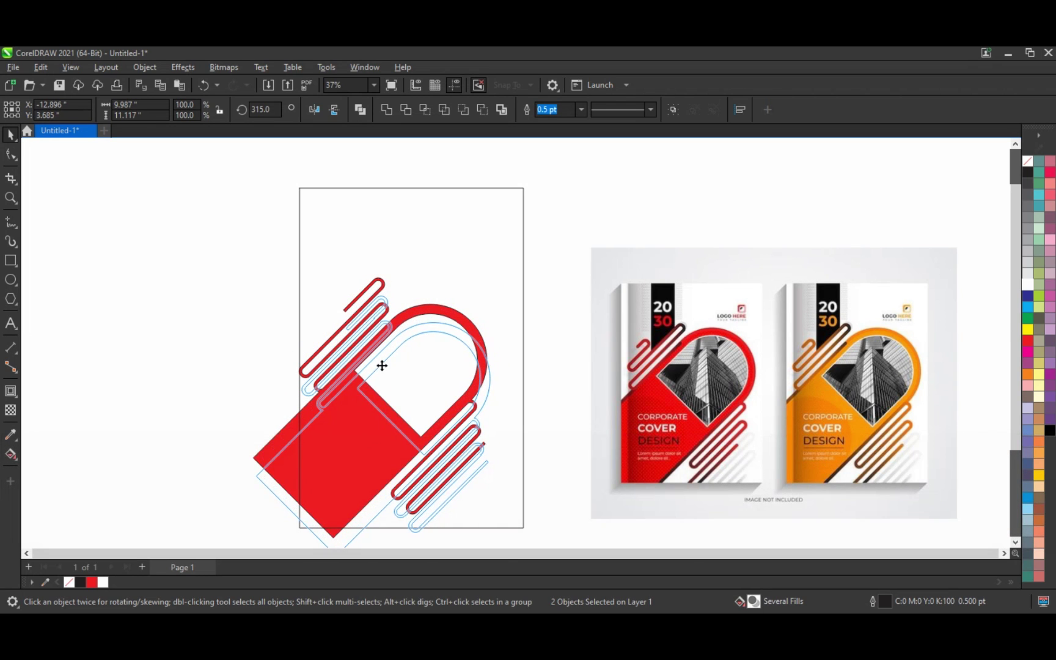
{"action": "left_click_drag", "start_coordinate": [252, 292], "coordinate": [257, 297]}
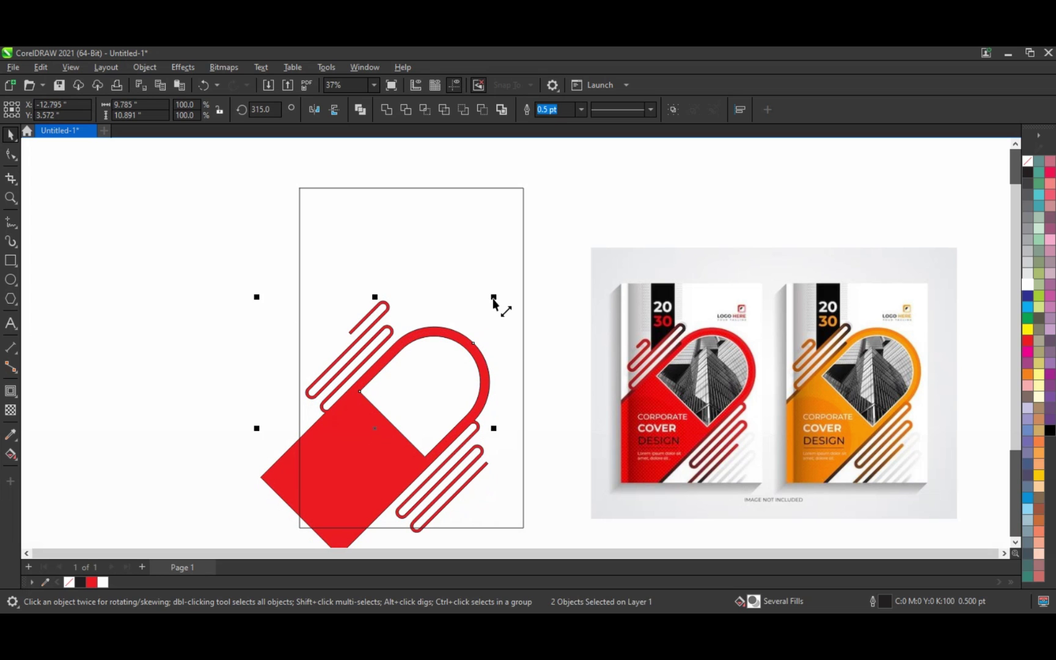
{"action": "left_click_drag", "start_coordinate": [494, 298], "coordinate": [504, 287]}
{"action": "left_click_drag", "start_coordinate": [383, 423], "coordinate": [384, 426]}
- Extend the red shape's lower end diagonally by about 1.06 inches, past the cover's lower-left corner, by moving its end nodes
{"action": "key", "text": "ctrl+l"}
{"action": "scroll", "coordinate": [160, 321], "scroll_direction": "down", "scroll_amount": 2}
{"action": "left_click", "coordinate": [11, 155]}
{"action": "left_click_drag", "start_coordinate": [197, 419], "coordinate": [297, 502]}
{"action": "left_click_drag", "start_coordinate": [237, 437], "coordinate": [235, 450]}
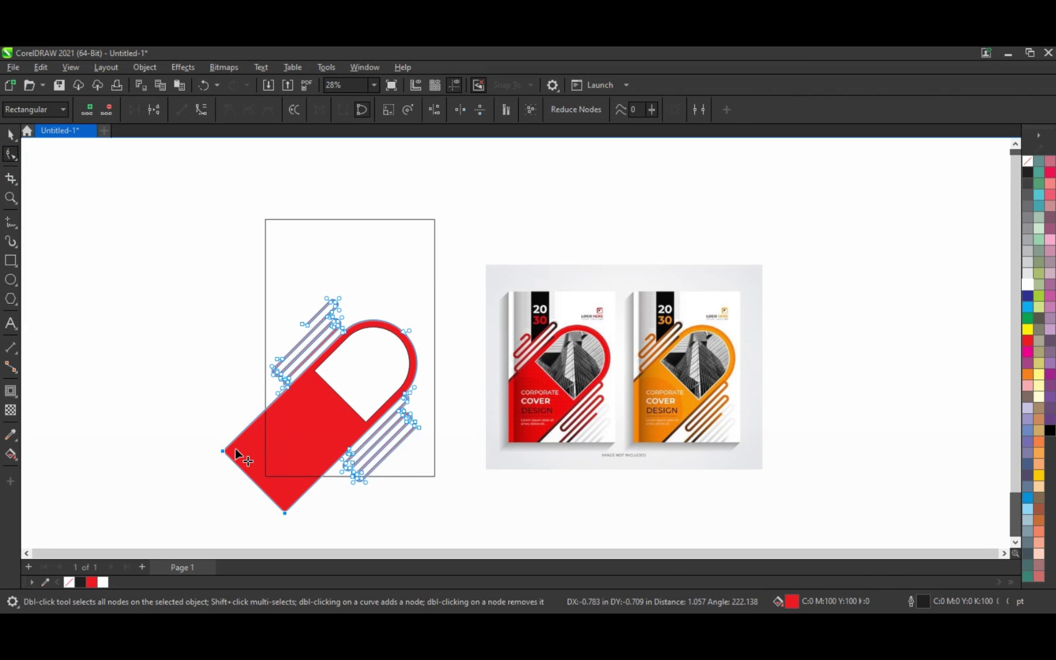
{"action": "left_click", "coordinate": [10, 134]}
- Change the red shape's fill to dark red with CMYK values C:20 M:100 Y:100 K:18
{"action": "left_click", "coordinate": [10, 454]}
{"action": "left_click", "coordinate": [198, 112]}
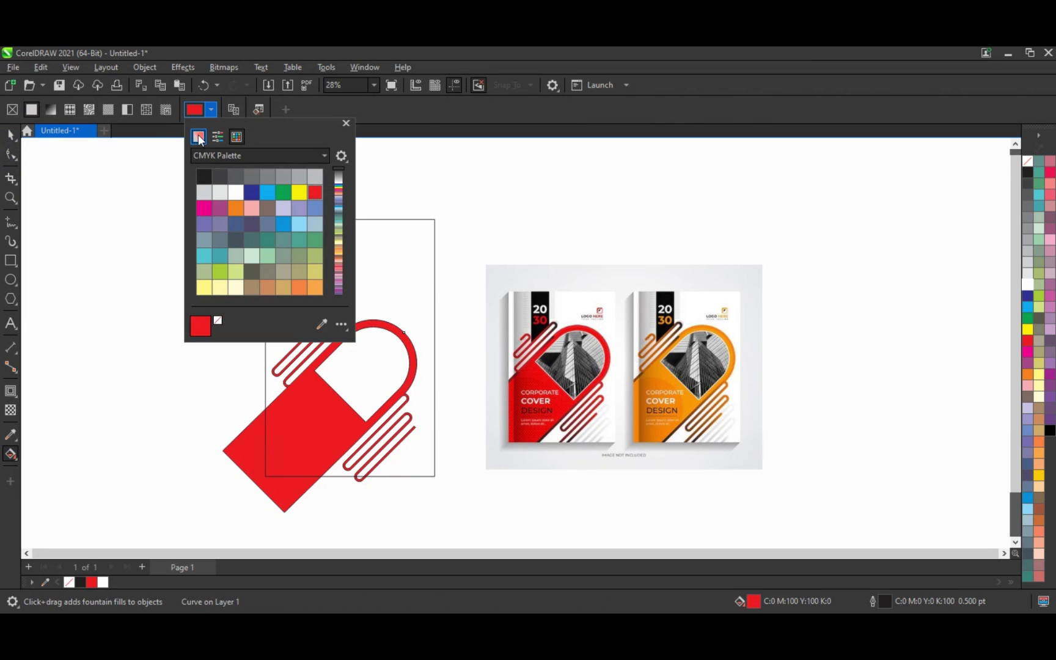
{"action": "left_click", "coordinate": [198, 136]}
{"action": "left_click", "coordinate": [273, 198]}
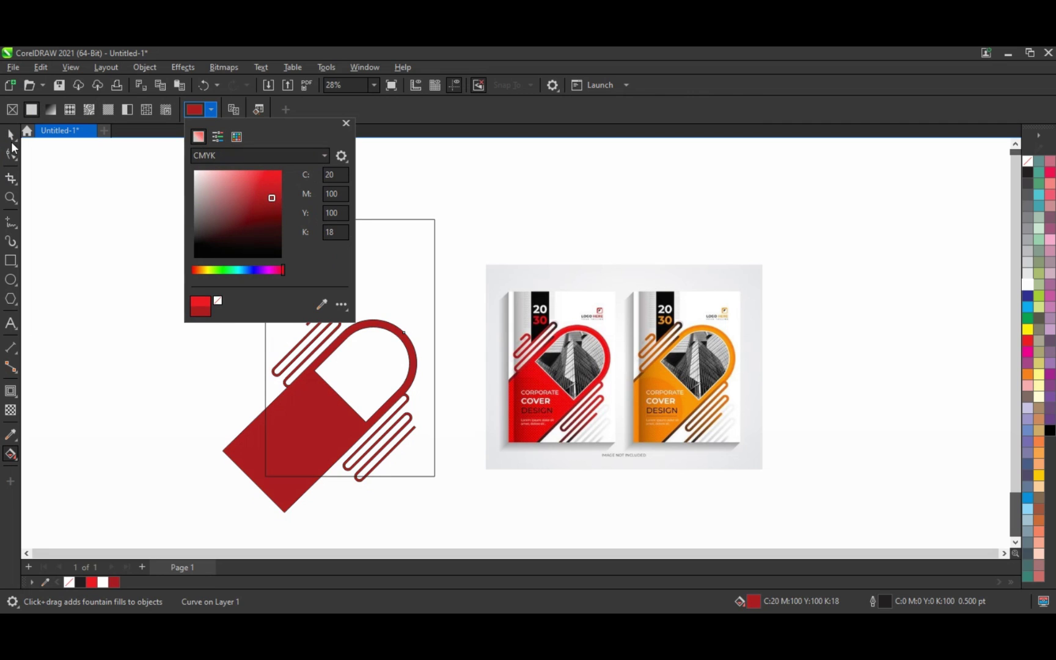
{"action": "key", "text": "space"}
- Apply a diagonal linear gradient to the red shape, from dark red at its lower end to bright red near the inner arch
{"action": "left_click", "coordinate": [10, 198]}
{"action": "left_click_drag", "start_coordinate": [191, 269], "coordinate": [746, 512]}
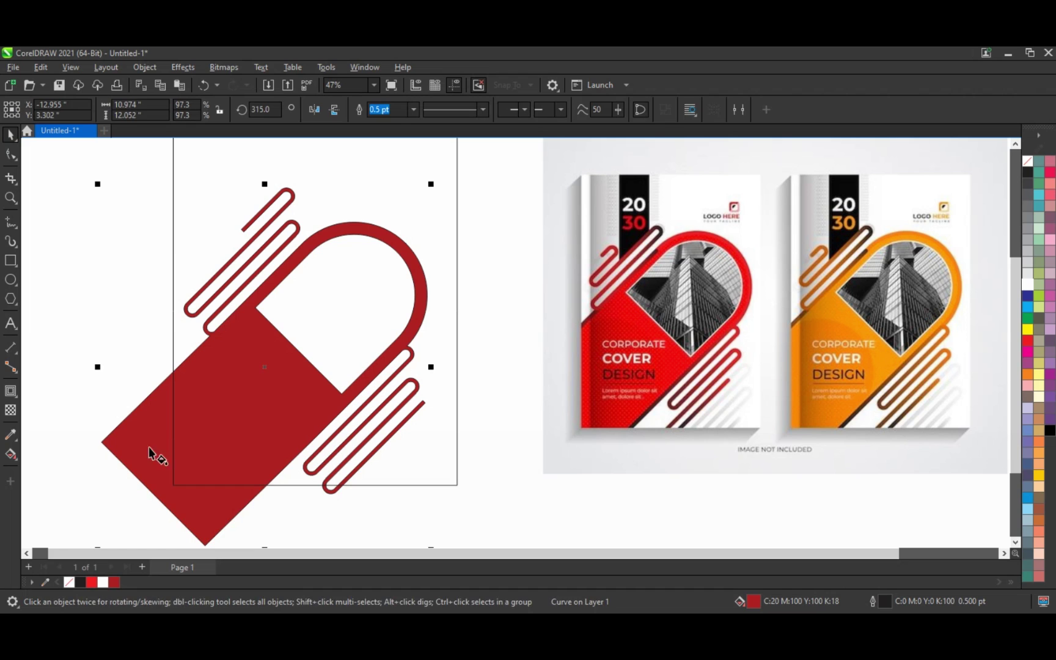
{"action": "key", "text": "g"}
{"action": "left_click_drag", "start_coordinate": [159, 454], "coordinate": [291, 326]}
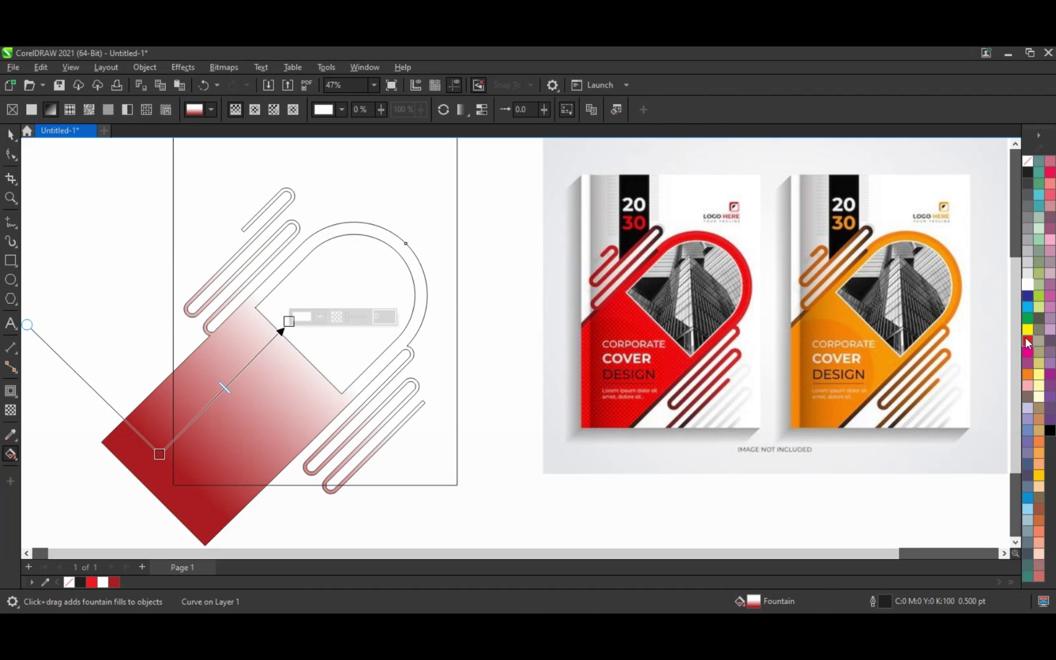
{"action": "left_click_drag", "start_coordinate": [1028, 340], "coordinate": [306, 311]}
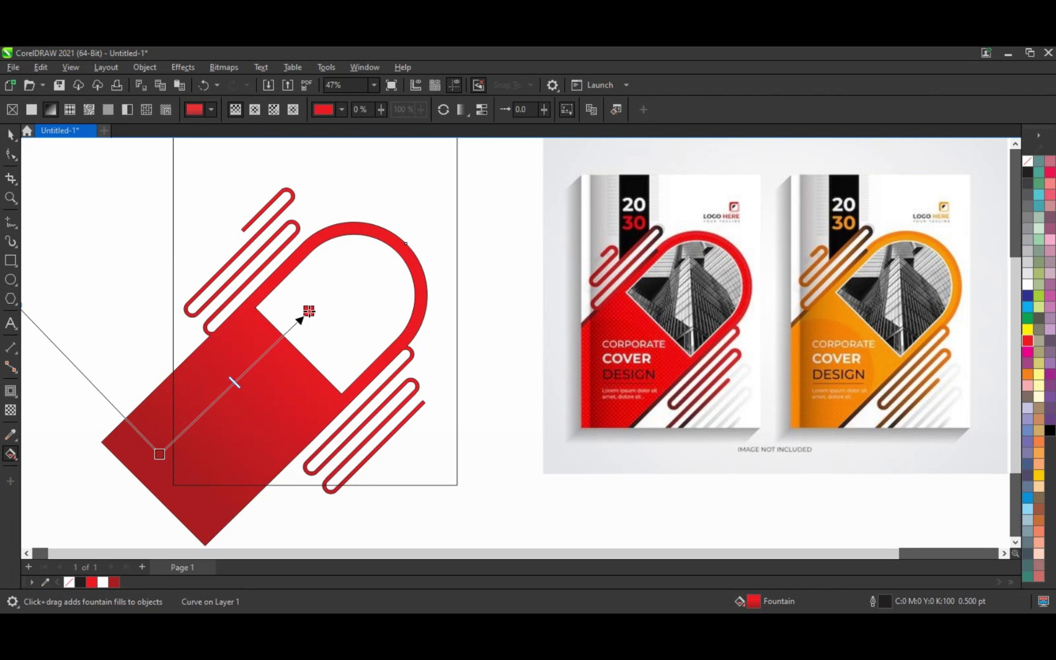
{"action": "left_click_drag", "start_coordinate": [160, 454], "coordinate": [176, 433]}
{"action": "left_click", "coordinate": [10, 134]}
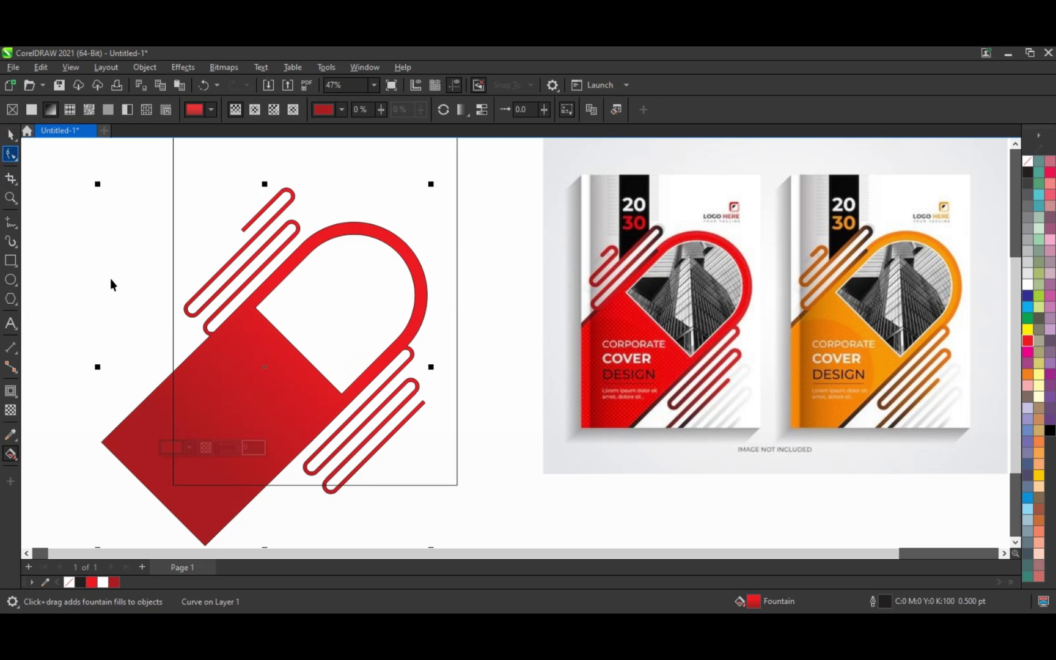
{"action": "left_click", "coordinate": [110, 278]}
- Remove the outline from the gradient-filled red shape
{"action": "scroll", "coordinate": [167, 360], "scroll_direction": "down", "scroll_amount": 2}
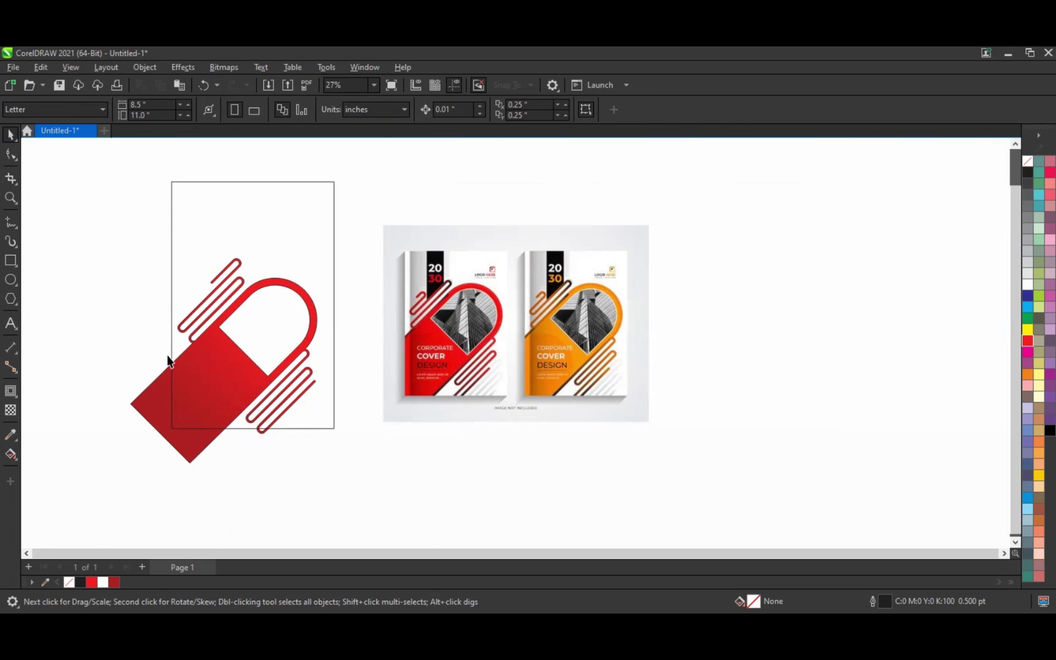
{"action": "left_click", "coordinate": [135, 410]}
{"action": "right_click", "coordinate": [1026, 163]}
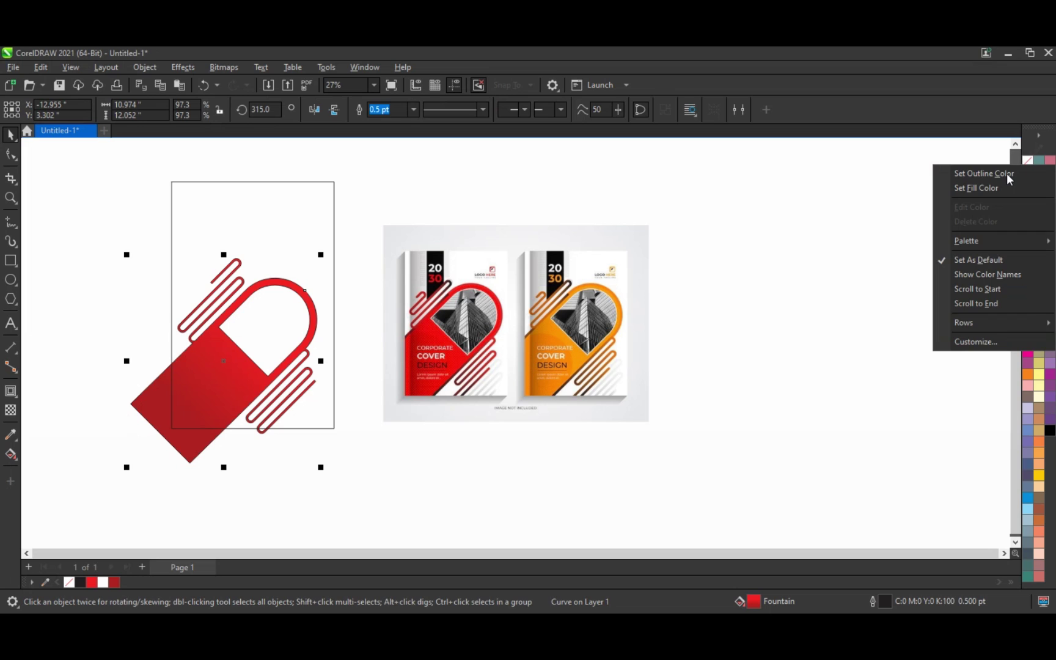
{"action": "left_click", "coordinate": [1006, 174]}
{"action": "left_click", "coordinate": [102, 235]}
{"action": "left_click_drag", "start_coordinate": [300, 463], "coordinate": [331, 480]}
- Give the inner arch a 4.0 pt white outline and an 80% black fill
{"action": "left_click", "coordinate": [292, 290]}
{"action": "left_click_drag", "start_coordinate": [135, 242], "coordinate": [298, 377]}
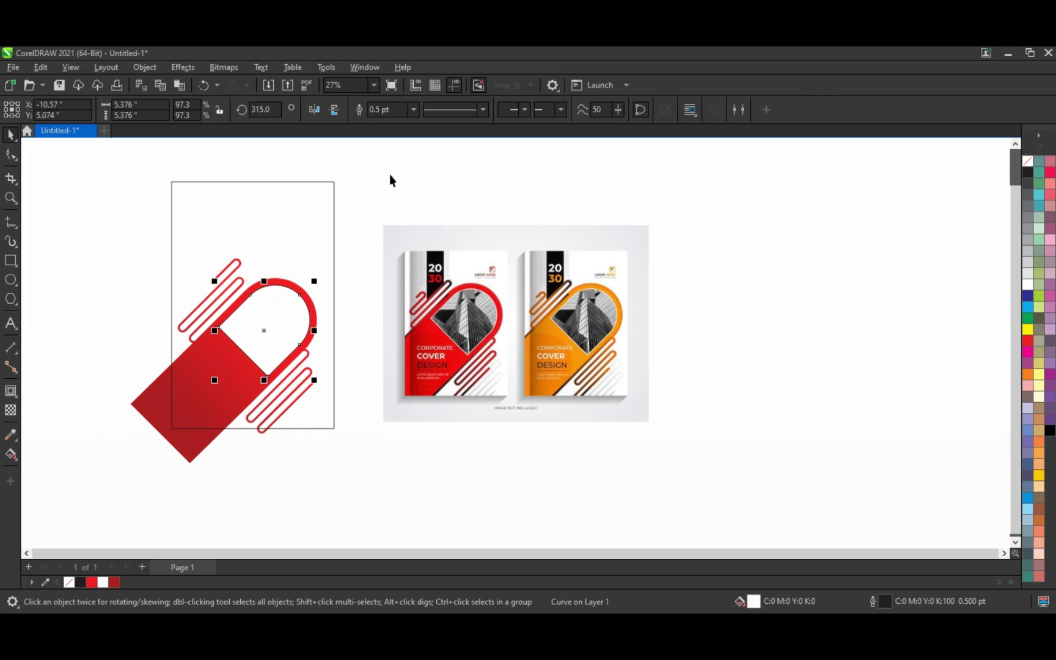
{"action": "left_click", "coordinate": [413, 109]}
{"action": "left_click", "coordinate": [384, 203]}
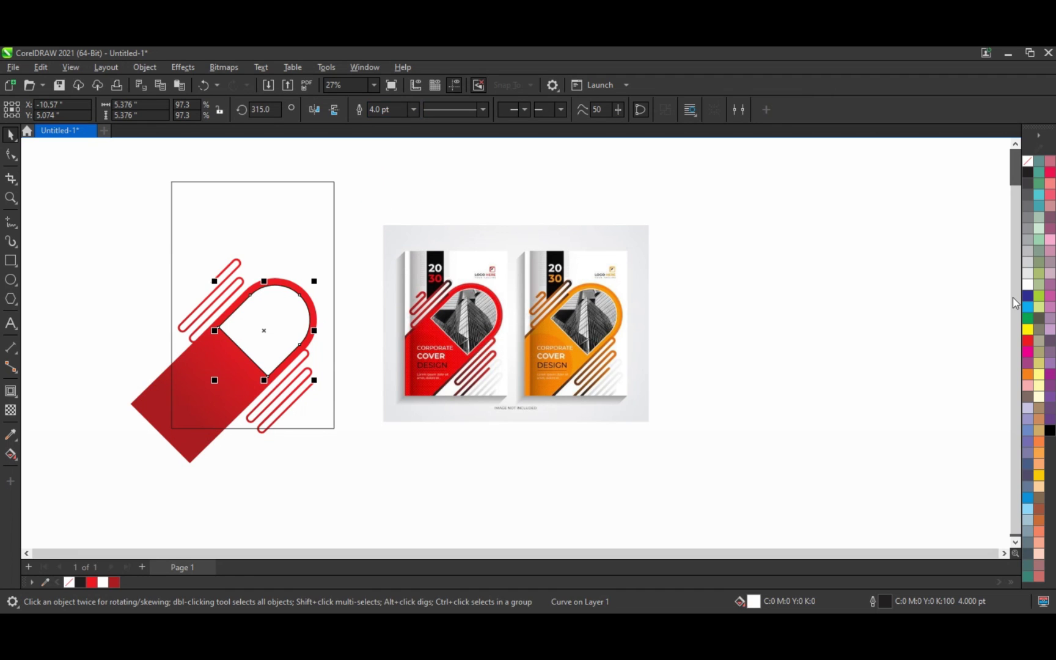
{"action": "right_click", "coordinate": [1027, 284]}
{"action": "left_click", "coordinate": [1008, 294]}
{"action": "left_click", "coordinate": [1027, 196]}
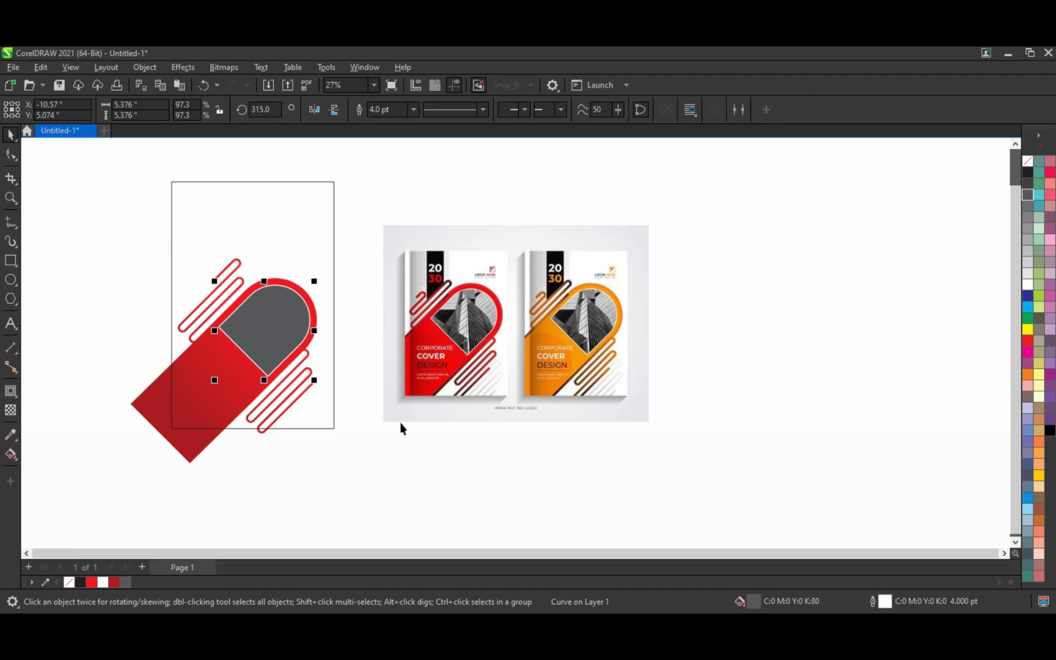
{"action": "left_click", "coordinate": [384, 448]}
- PowerClip the red shape and the grey inner arch inside the cover rectangle
{"action": "left_click_drag", "start_coordinate": [100, 244], "coordinate": [100, 245]}
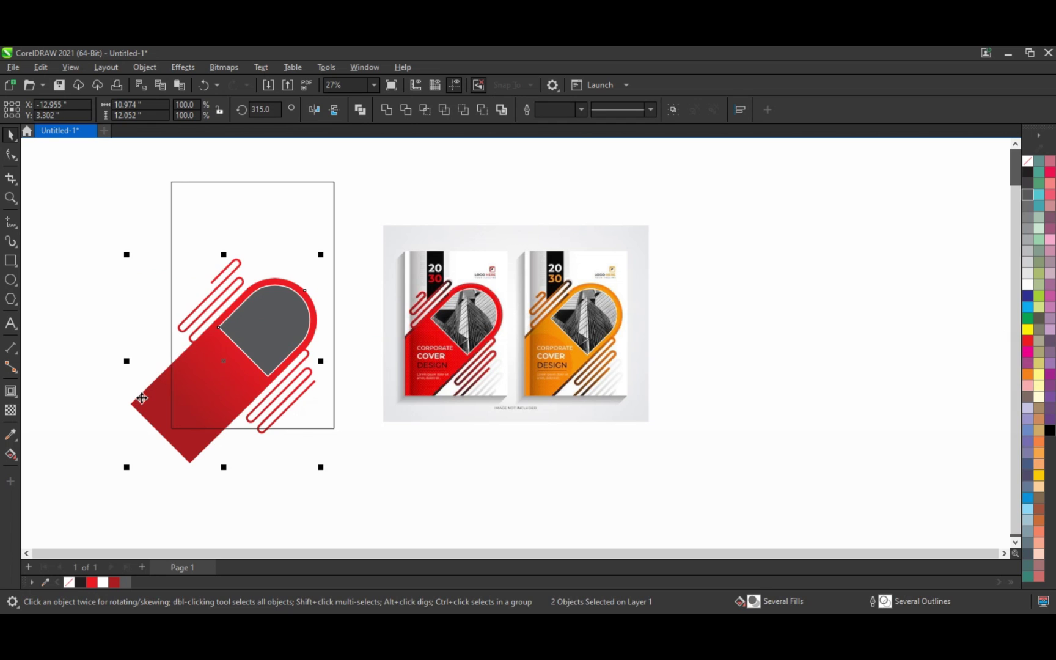
{"action": "right_click", "coordinate": [141, 398]}
{"action": "left_click", "coordinate": [220, 417]}
{"action": "left_click", "coordinate": [259, 220]}
{"action": "left_click", "coordinate": [70, 257]}
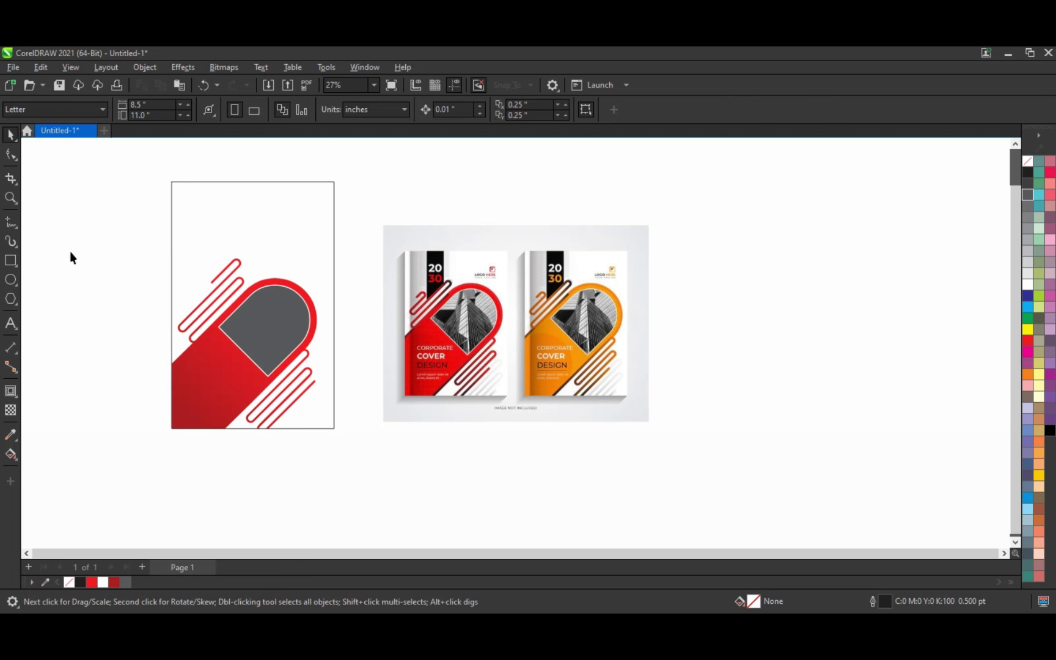
- Frame the clipped cover and the reference image closely side by side and activate the Shape tool
{"action": "key", "text": "z"}
{"action": "left_click_drag", "start_coordinate": [160, 174], "coordinate": [618, 462]}
{"action": "key", "text": "F10"}
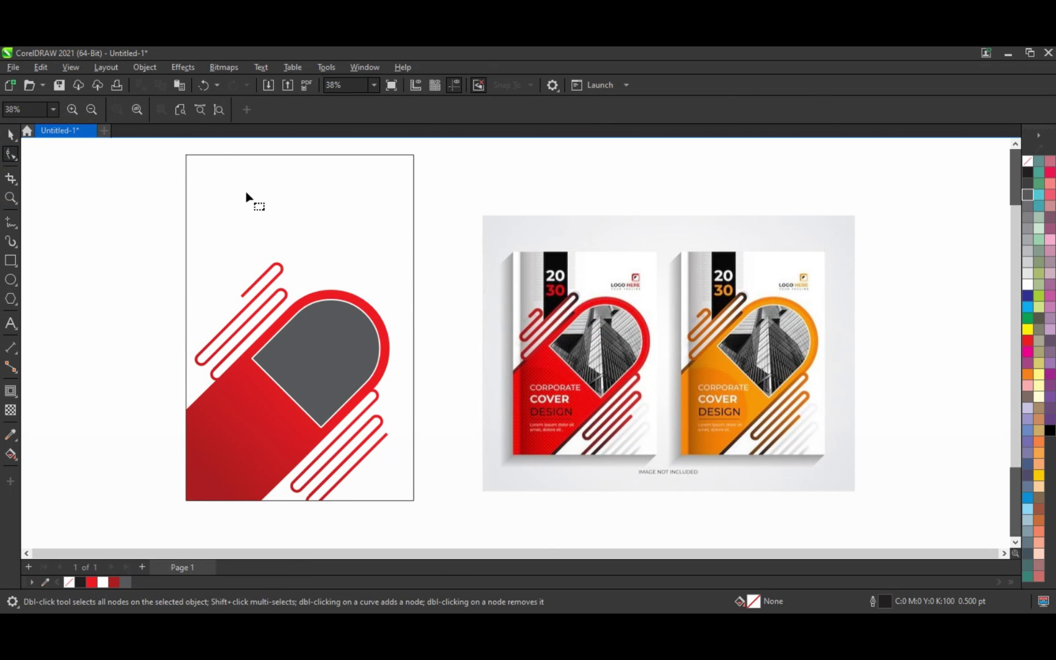